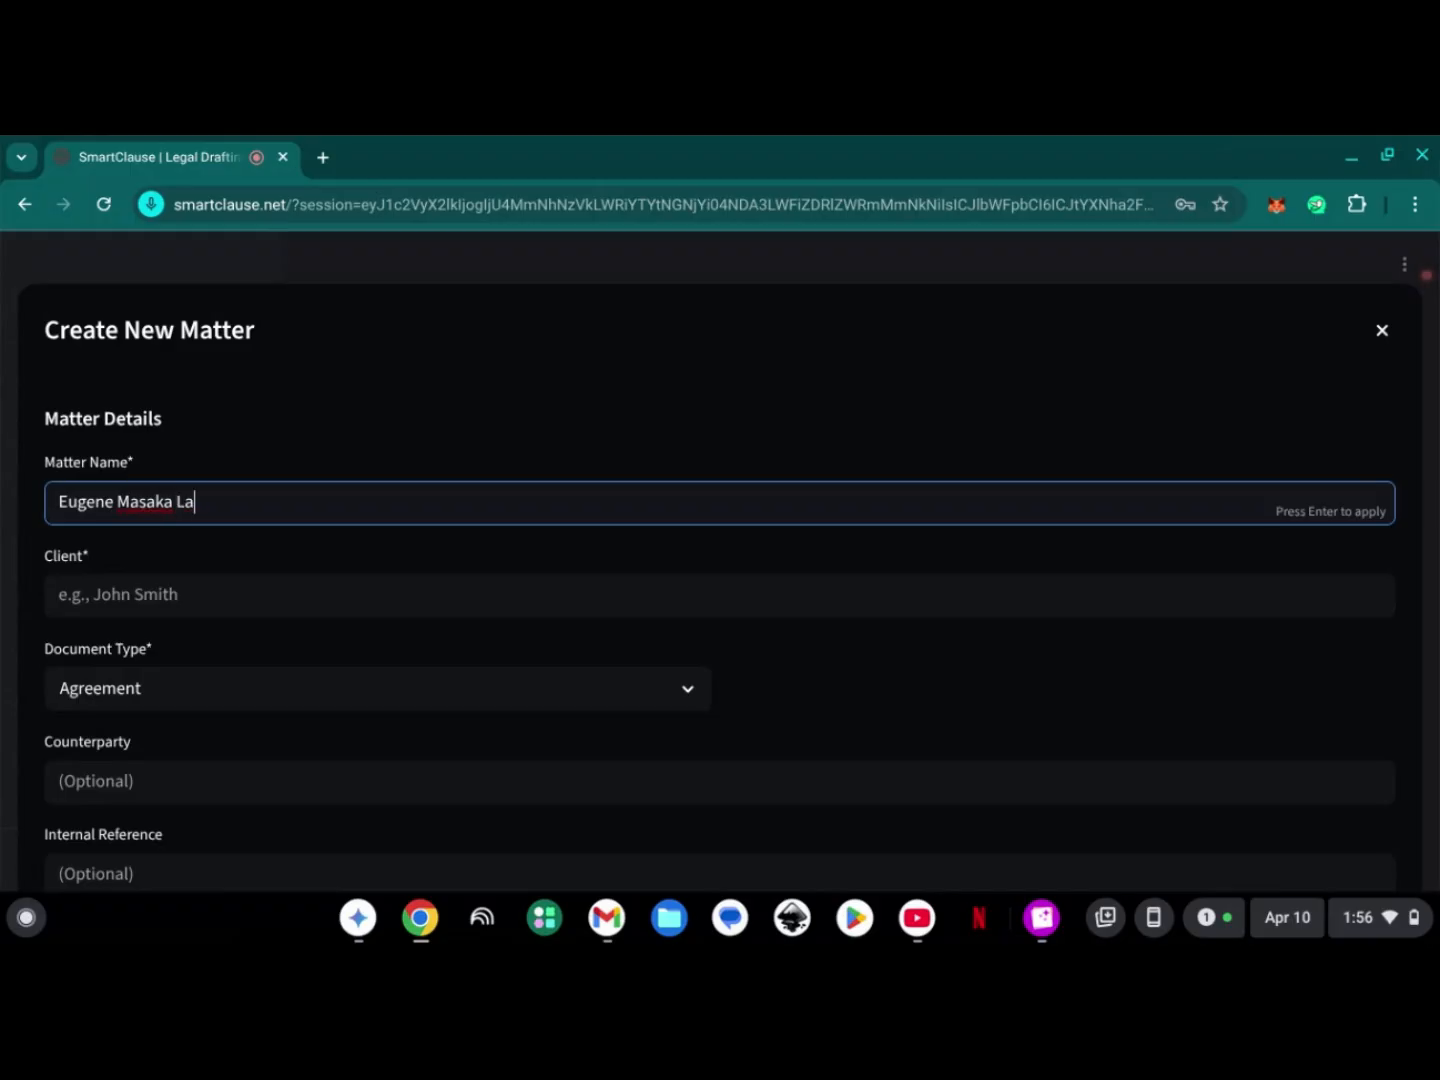
- Complete the matter name as the client's full name followed by "Land Sale Agreement"
{"action": "type", "text": "la"}
{"action": "key", "text": "BackSpace"}
{"action": "key", "text": "BackSpace"}
{"action": "type", "text": "le Agreement"}
- Enter the client's full name and keep Agreement as the document type
{"action": "left_click", "coordinate": [382, 584]}
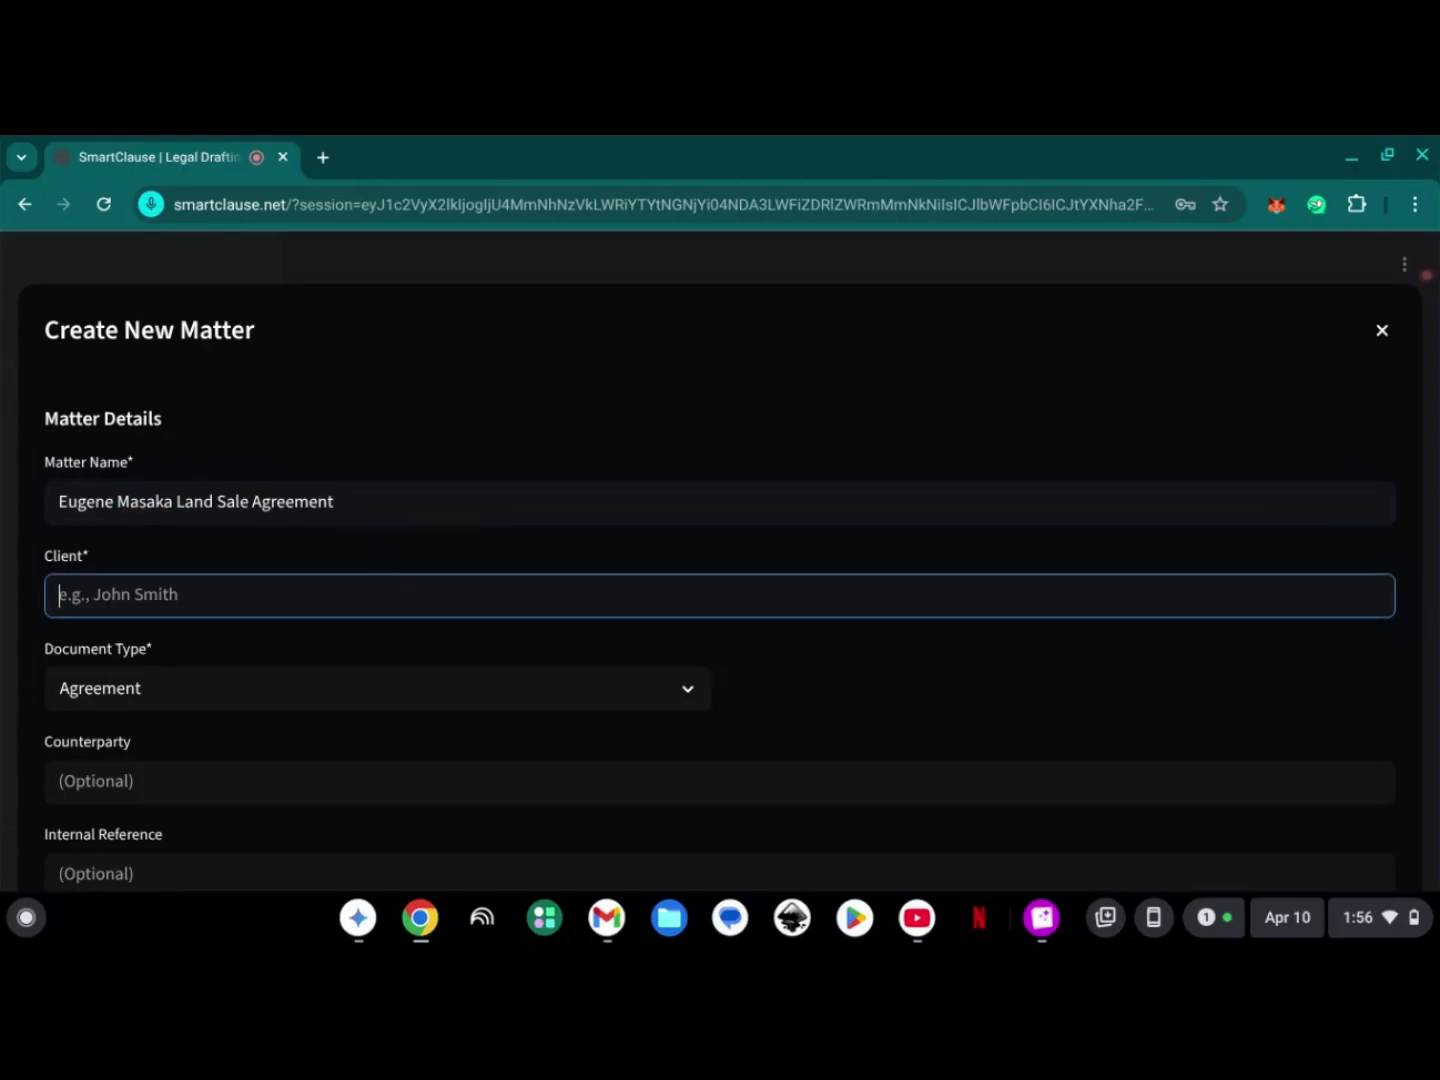
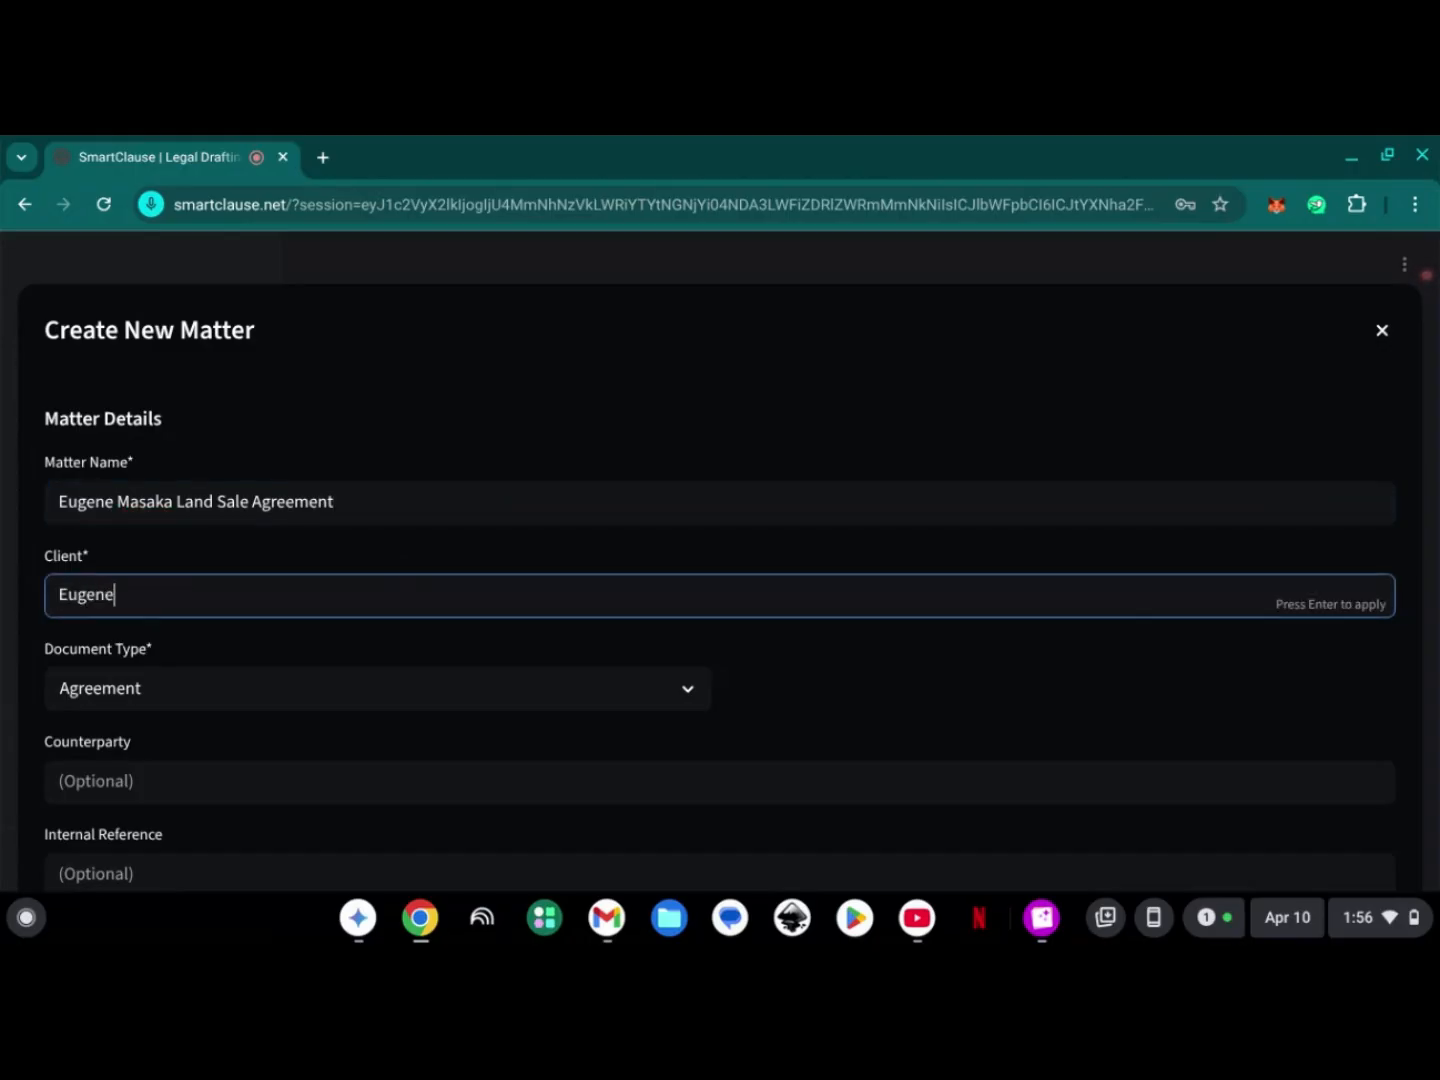
{"action": "left_click", "coordinate": [570, 681]}
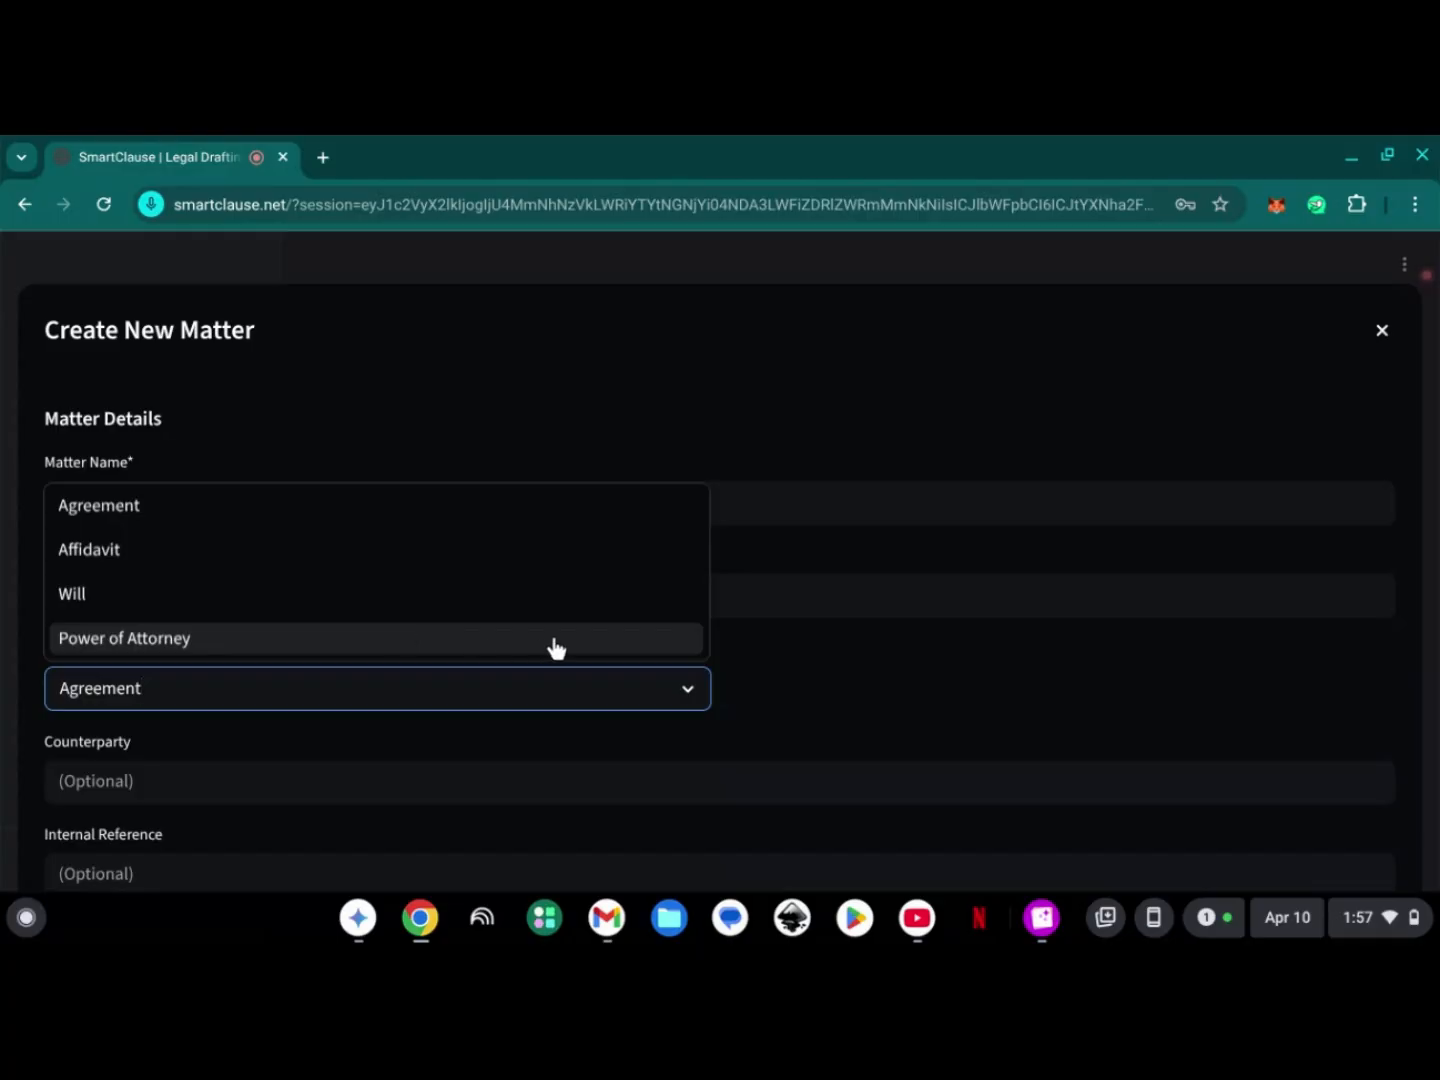
{"action": "left_click", "coordinate": [816, 685]}
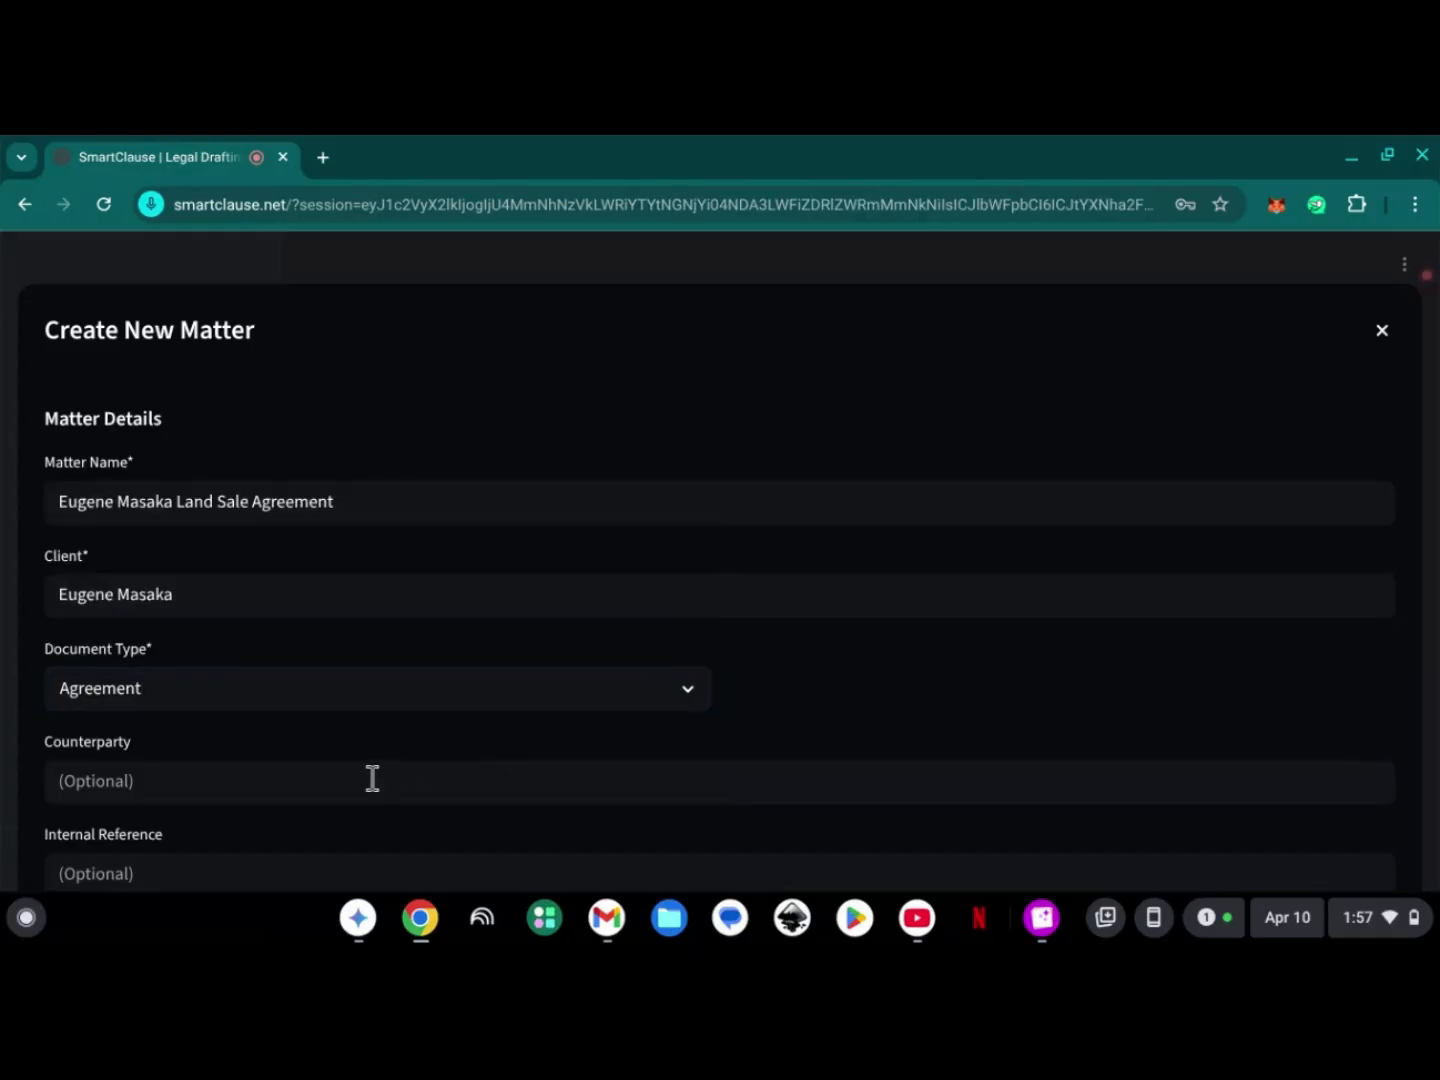
- Enter the counterparty's full name in the matter details
{"action": "scroll", "coordinate": [373, 779], "scroll_direction": "down", "scroll_amount": 3}
{"action": "left_click", "coordinate": [329, 512]}
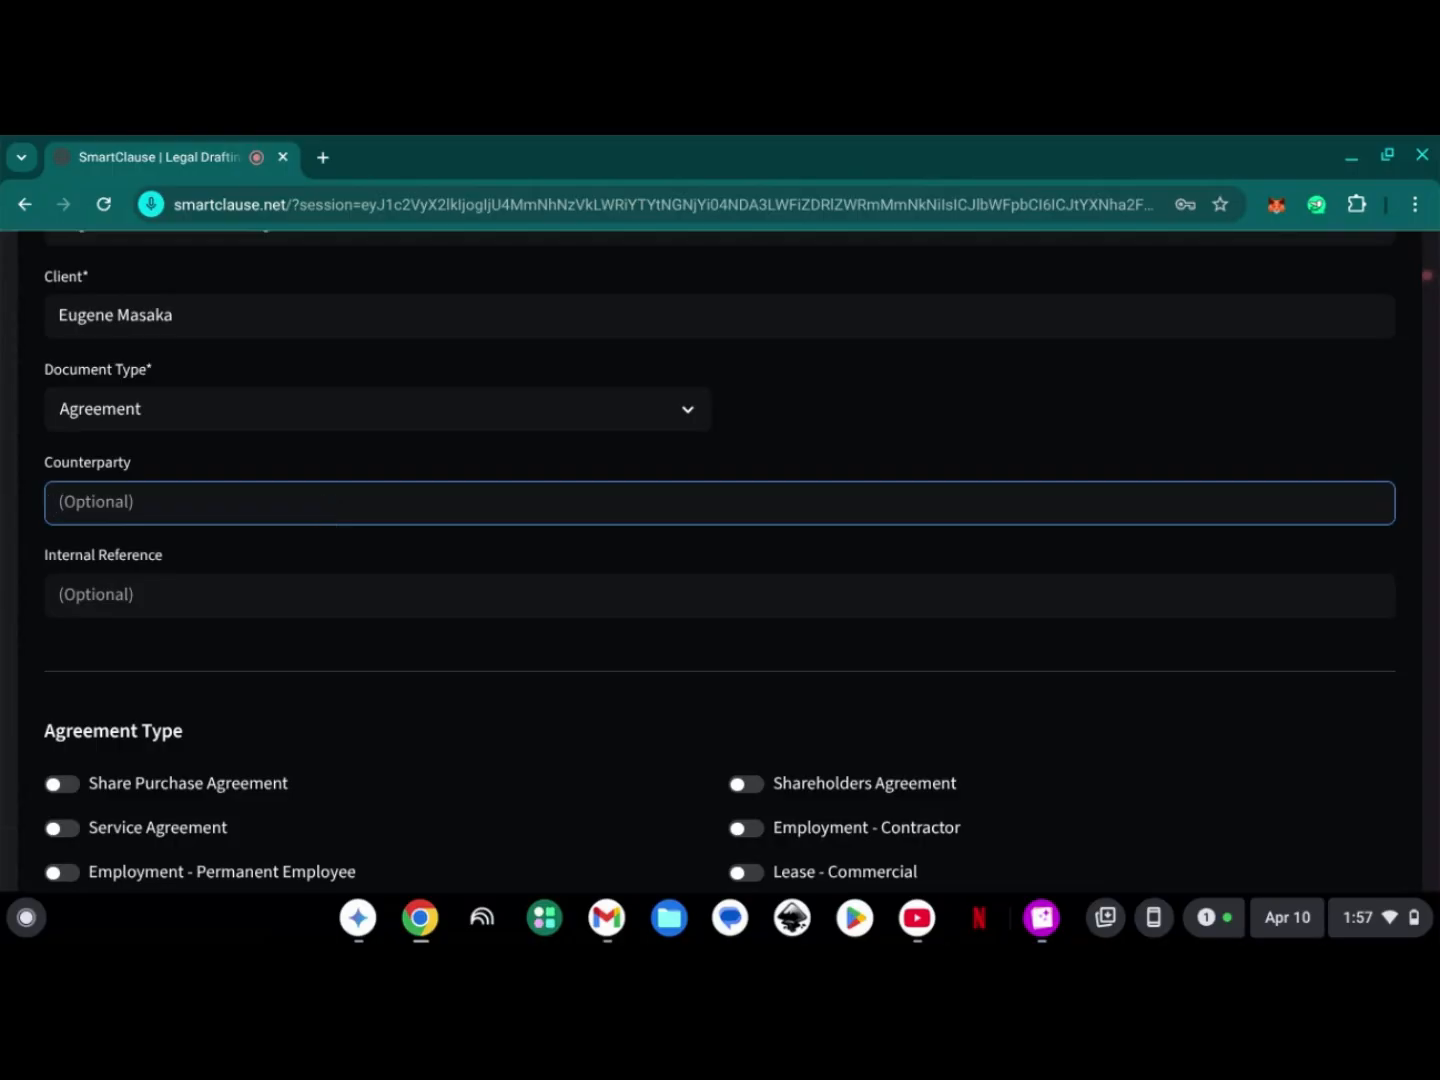
{"action": "type", "text": "Jo"}
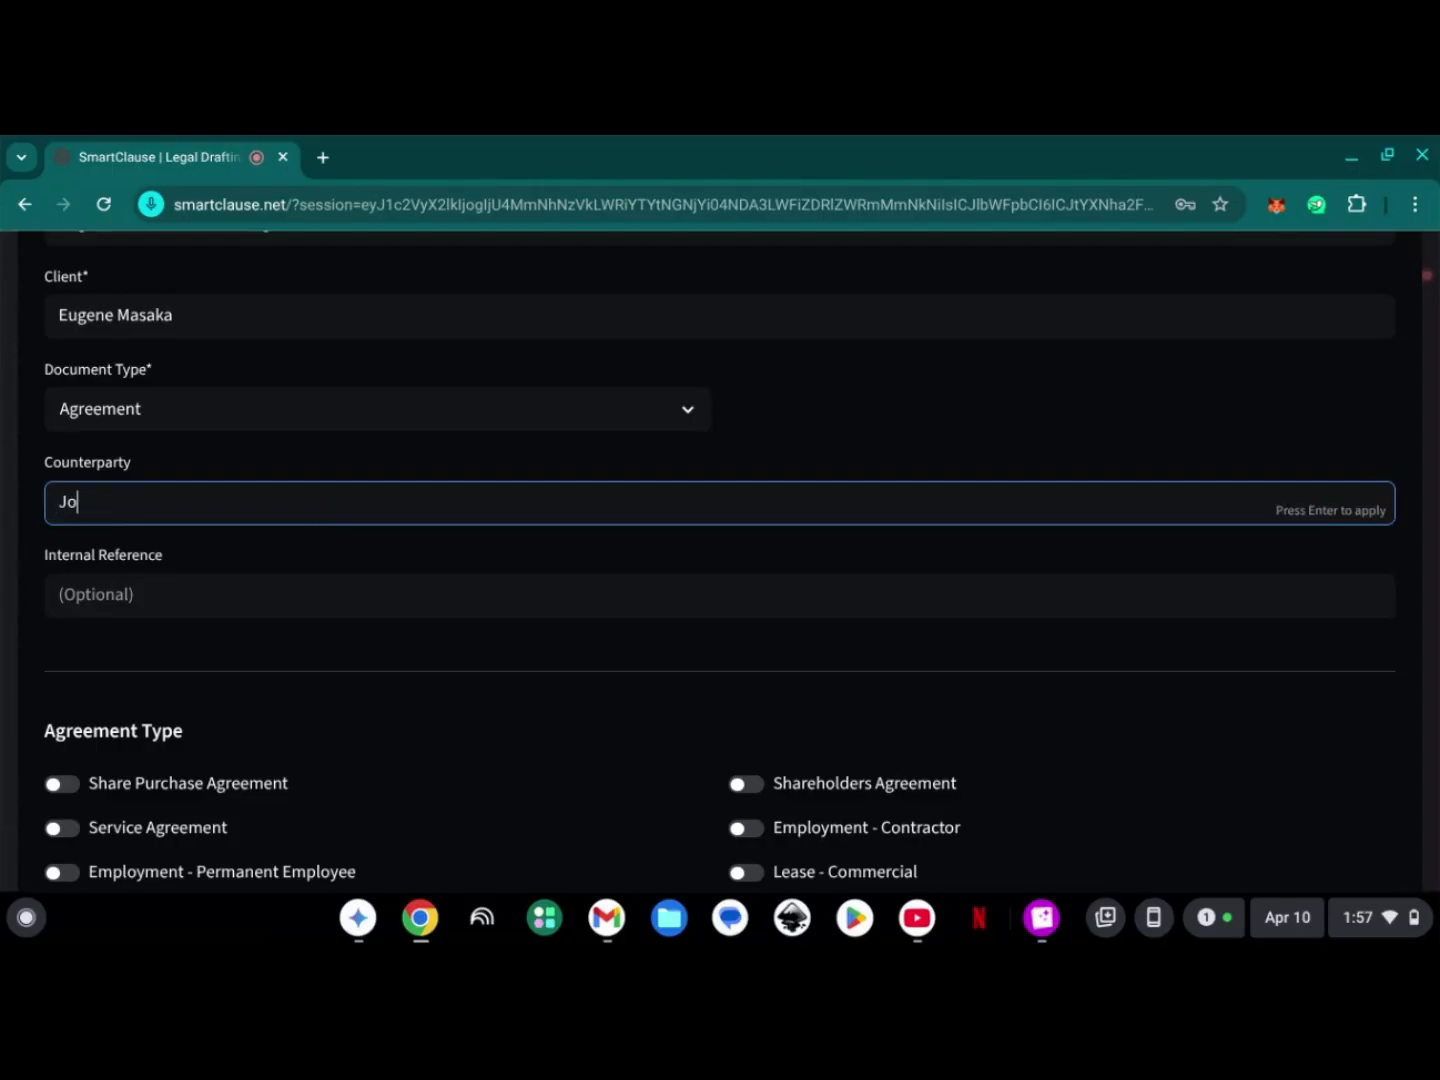
{"action": "type", "text": "hn Doe"}
- Set the matter's internal reference to LSA-13
{"action": "left_click", "coordinate": [178, 584]}
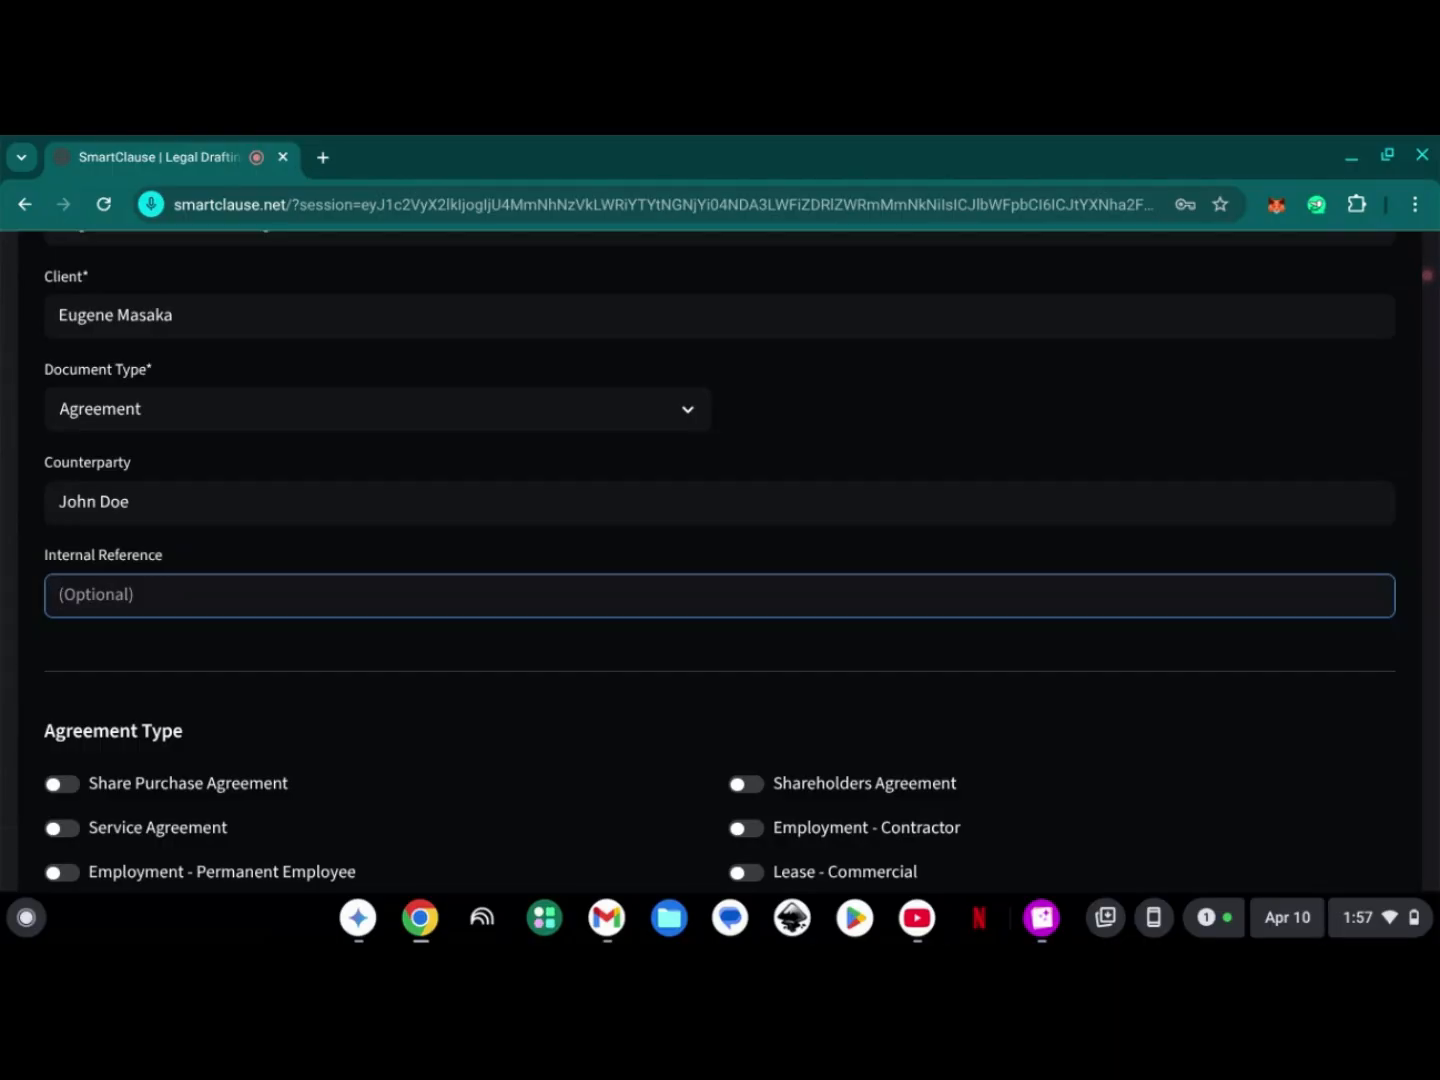
{"action": "type", "text": "LSA-13"}
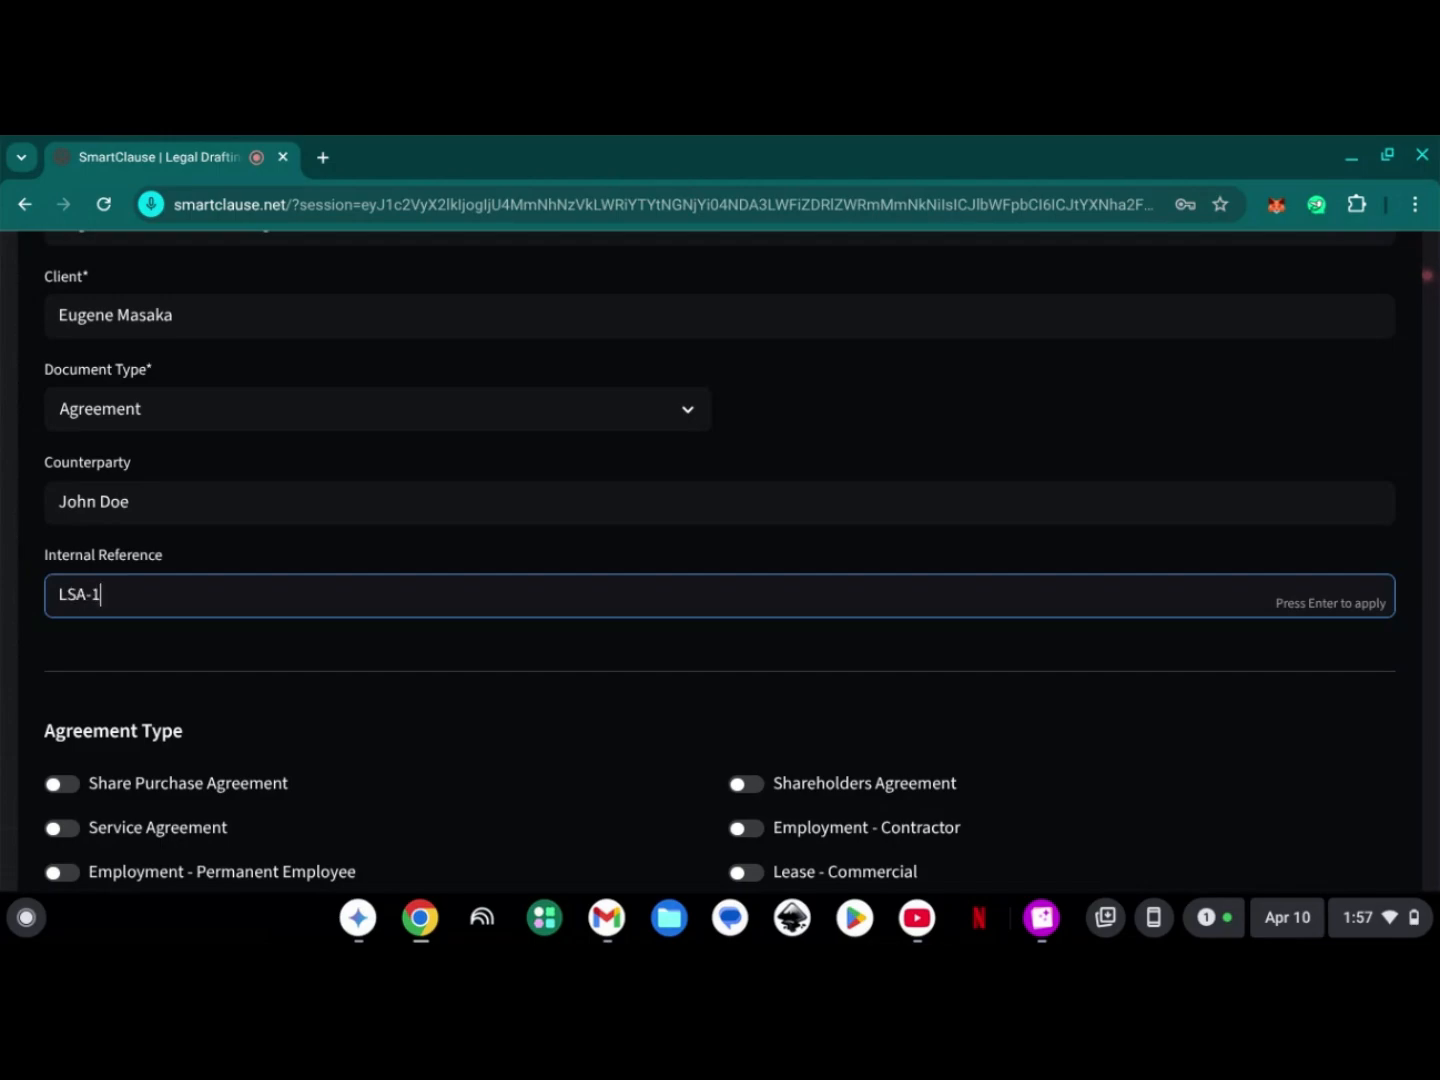
{"action": "left_click", "coordinate": [139, 672]}
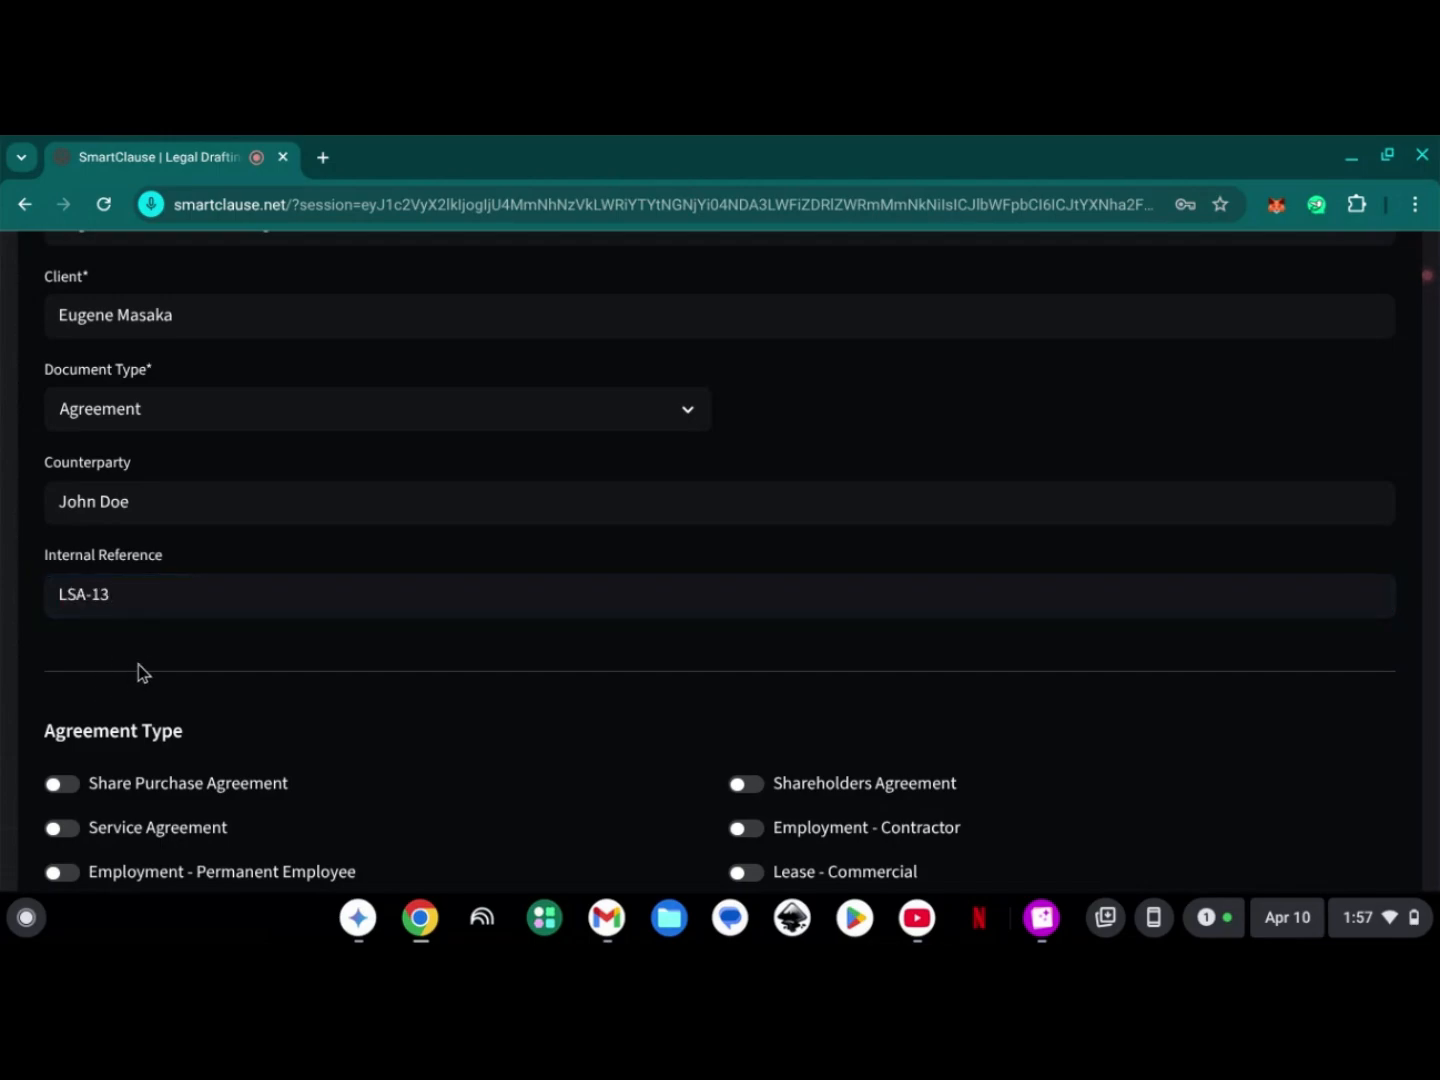
- Choose Sale Agreement - Land as the agreement type
{"action": "scroll", "coordinate": [139, 671], "scroll_direction": "down", "scroll_amount": 4}
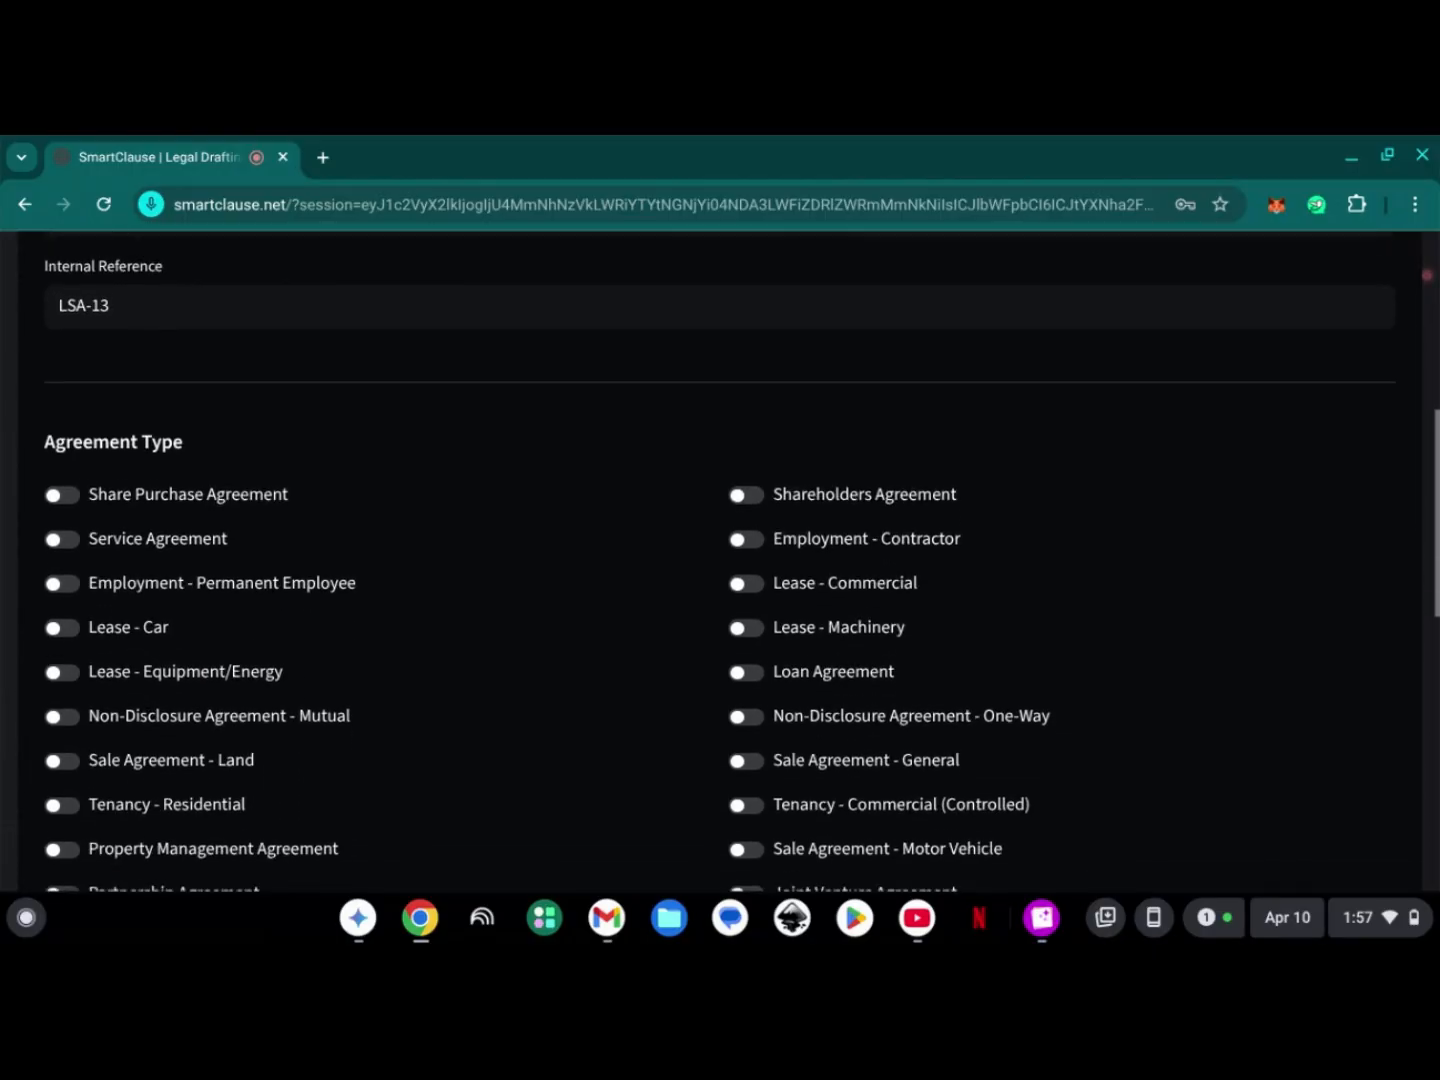
{"action": "scroll", "coordinate": [140, 671], "scroll_direction": "up", "scroll_amount": 1}
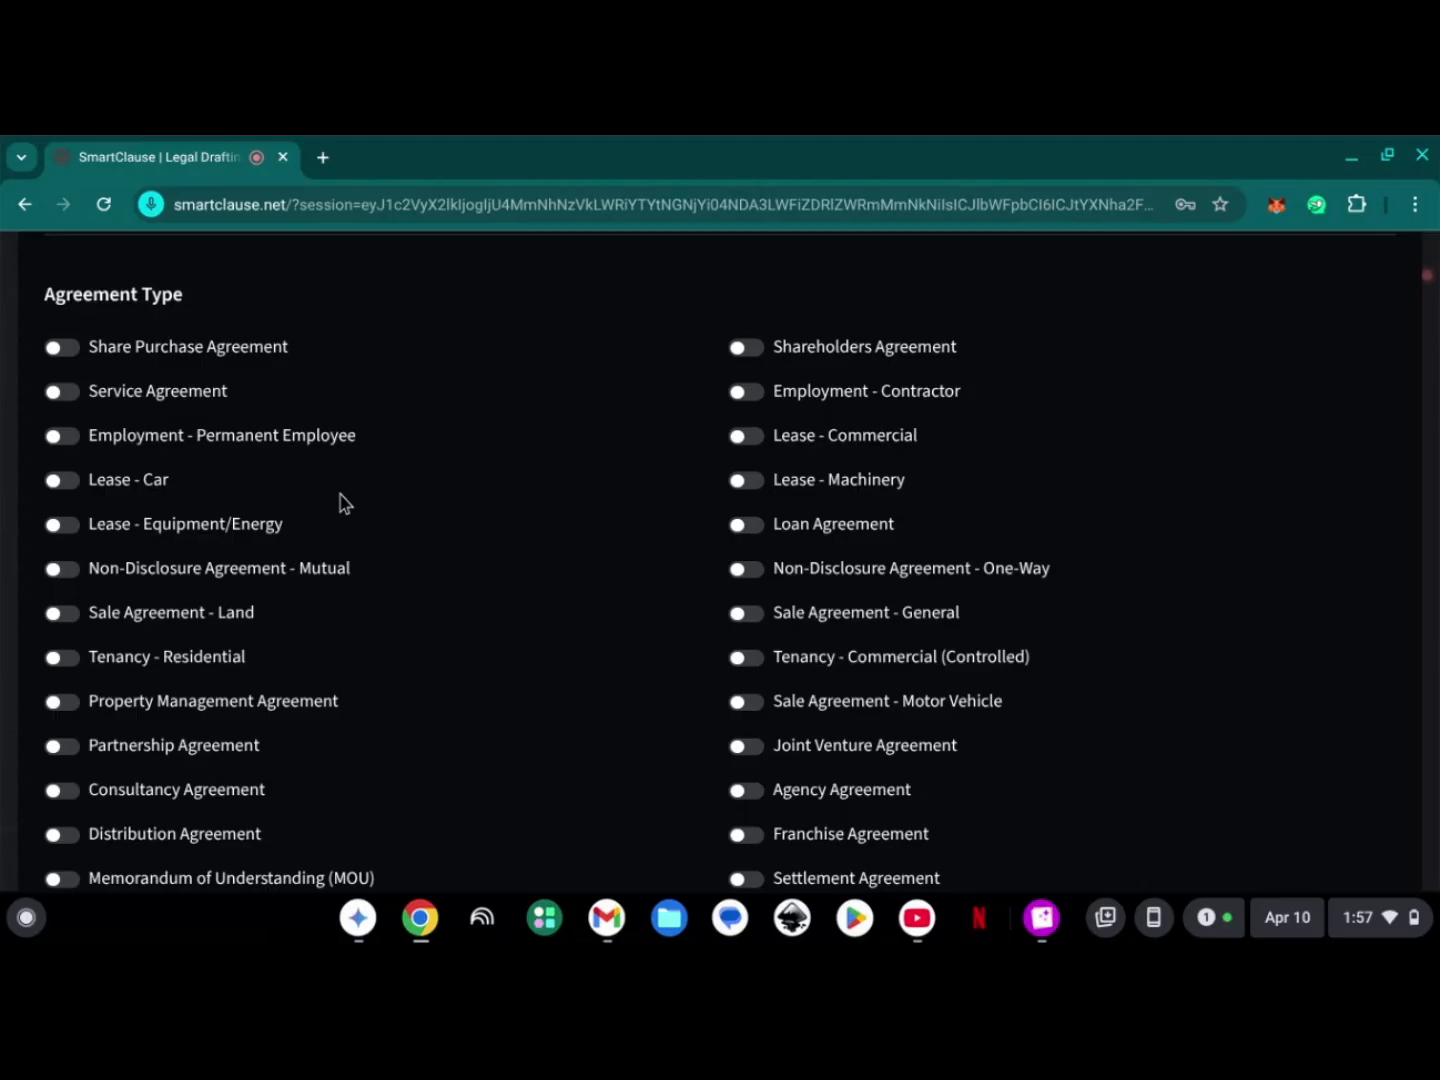
{"action": "left_click", "coordinate": [139, 617]}
- Enter the vendor's full name and ID number in the key terms
{"action": "scroll", "coordinate": [475, 567], "scroll_direction": "down", "scroll_amount": 2}
{"action": "scroll", "coordinate": [284, 536], "scroll_direction": "down", "scroll_amount": 7}
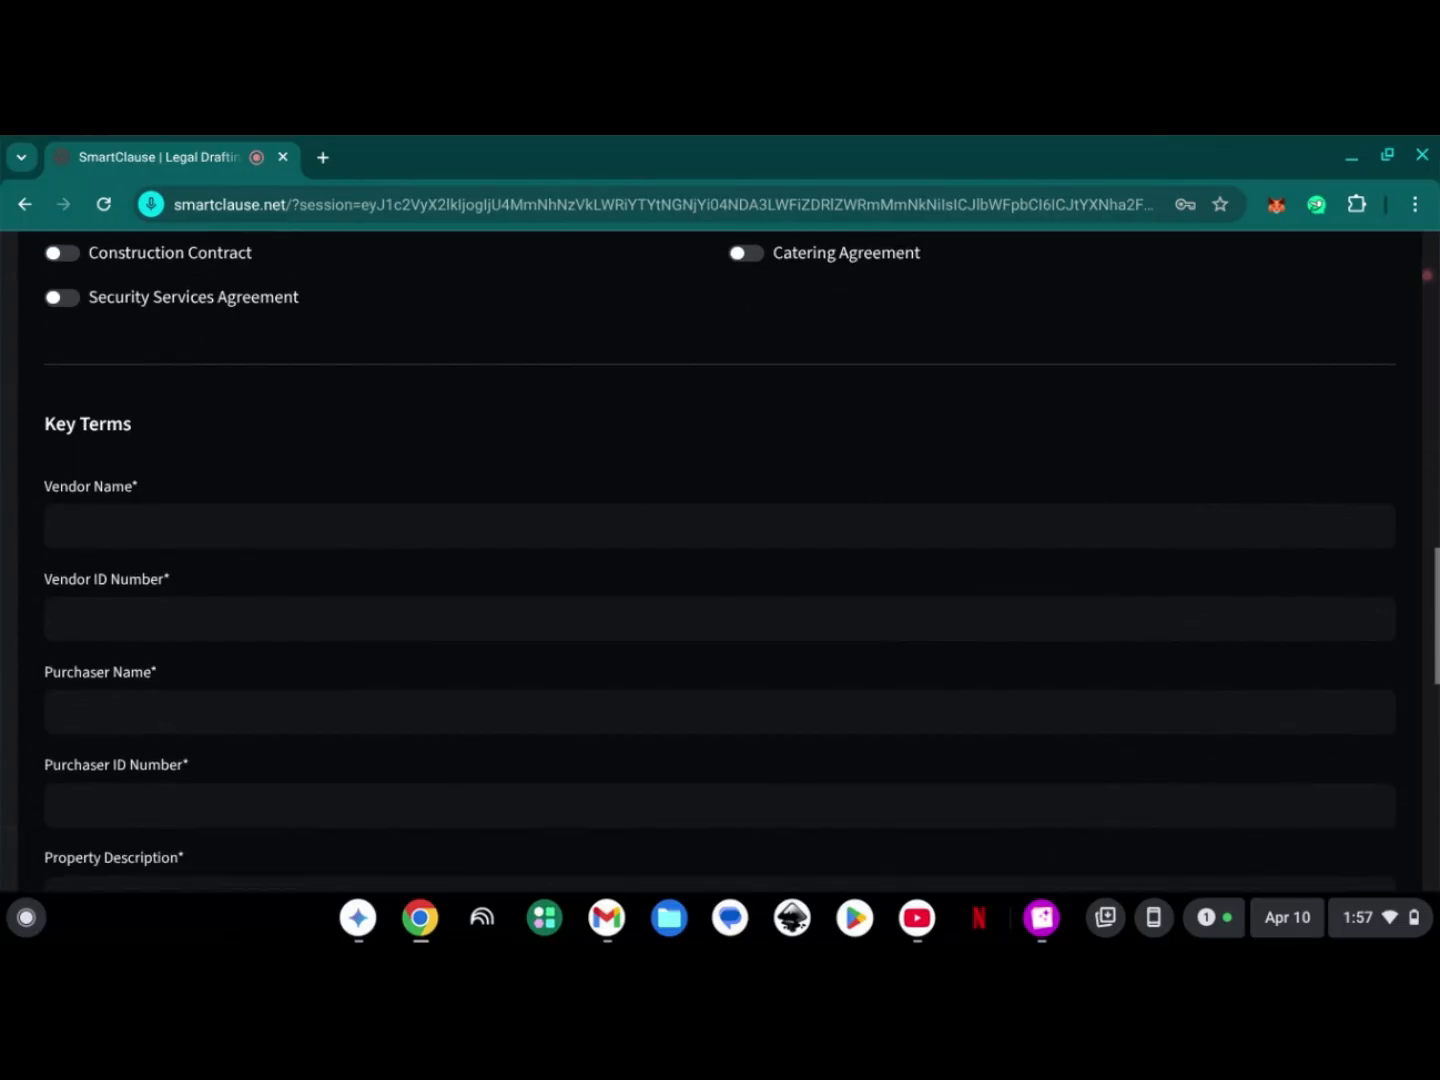
{"action": "left_click", "coordinate": [279, 419]}
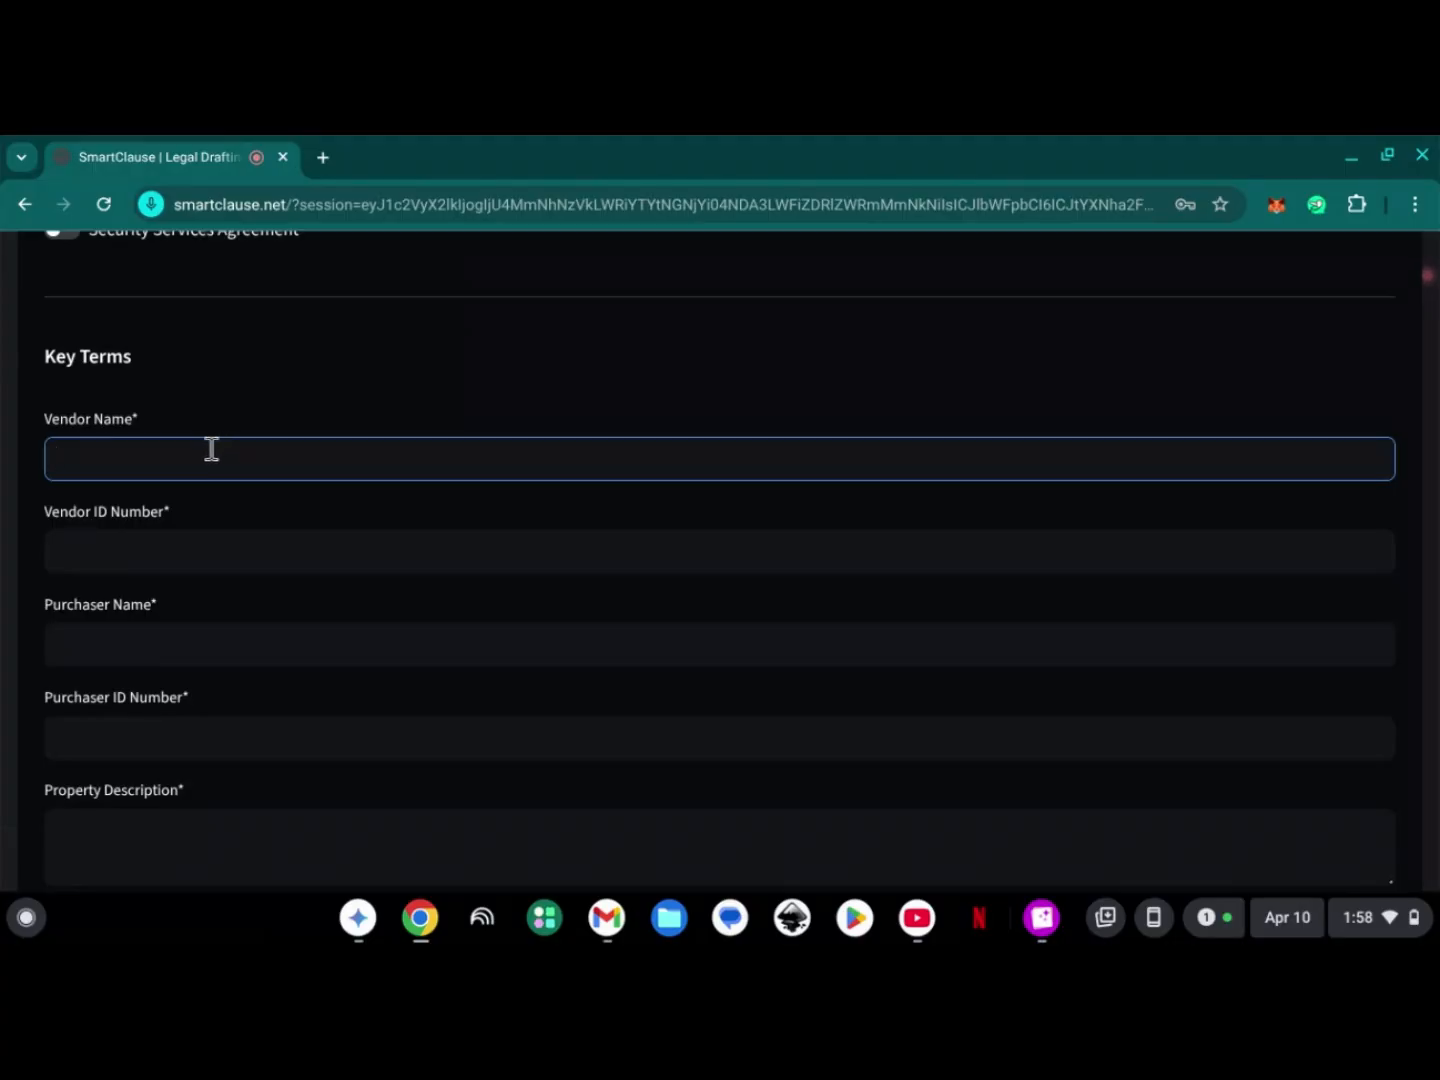
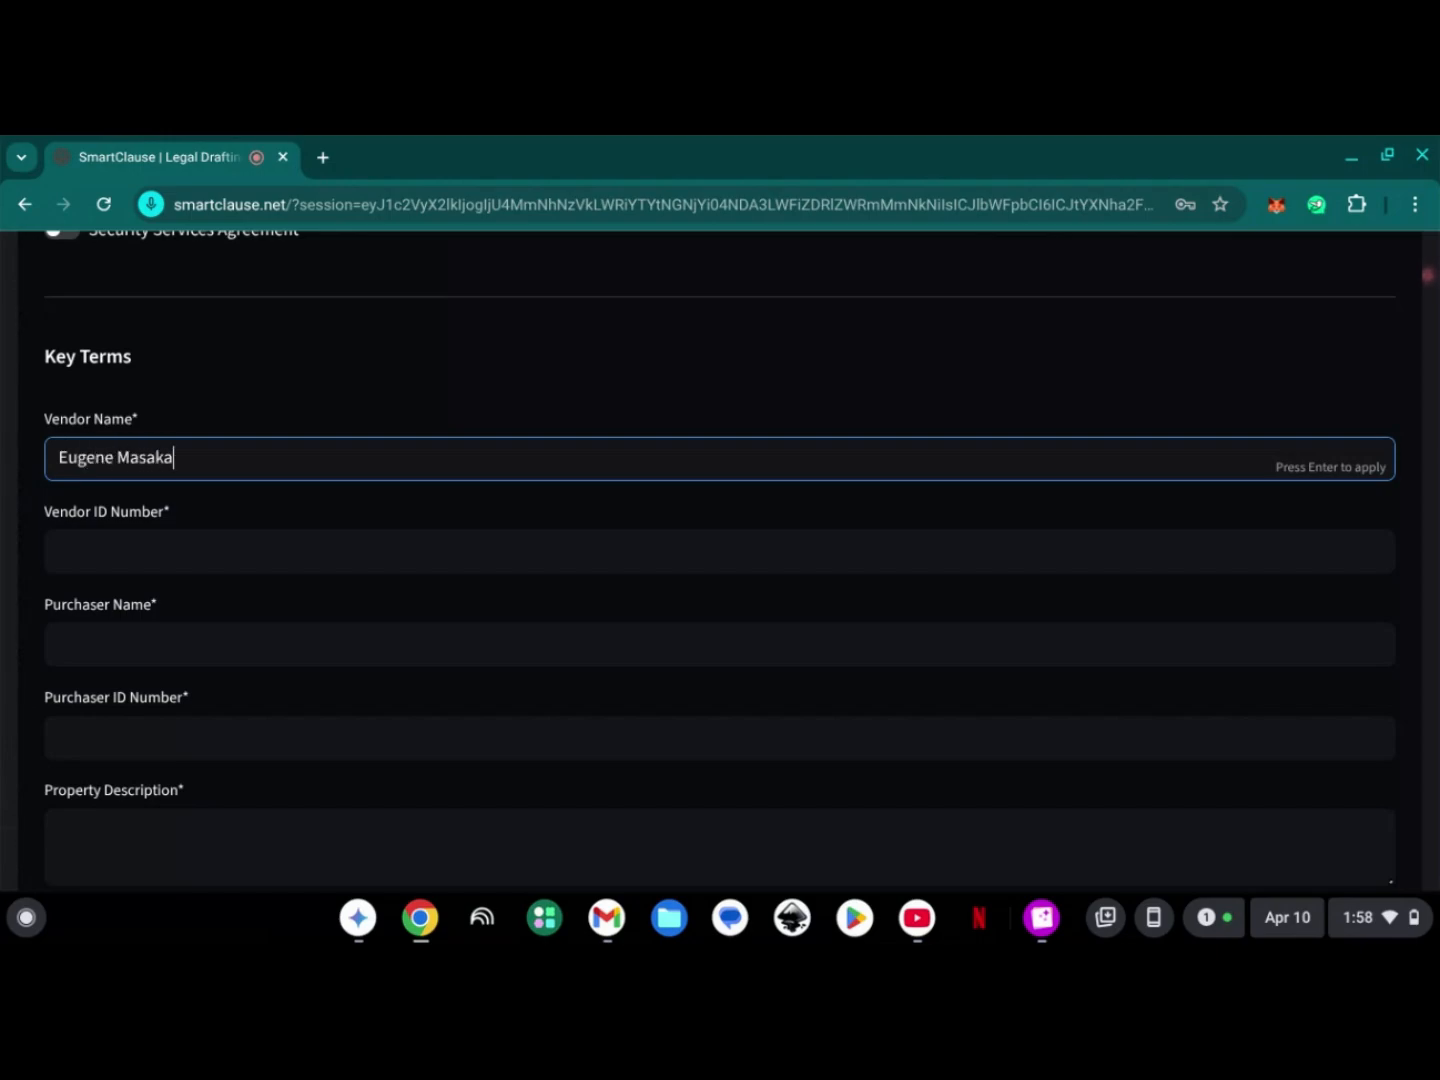
{"action": "left_click", "coordinate": [71, 548]}
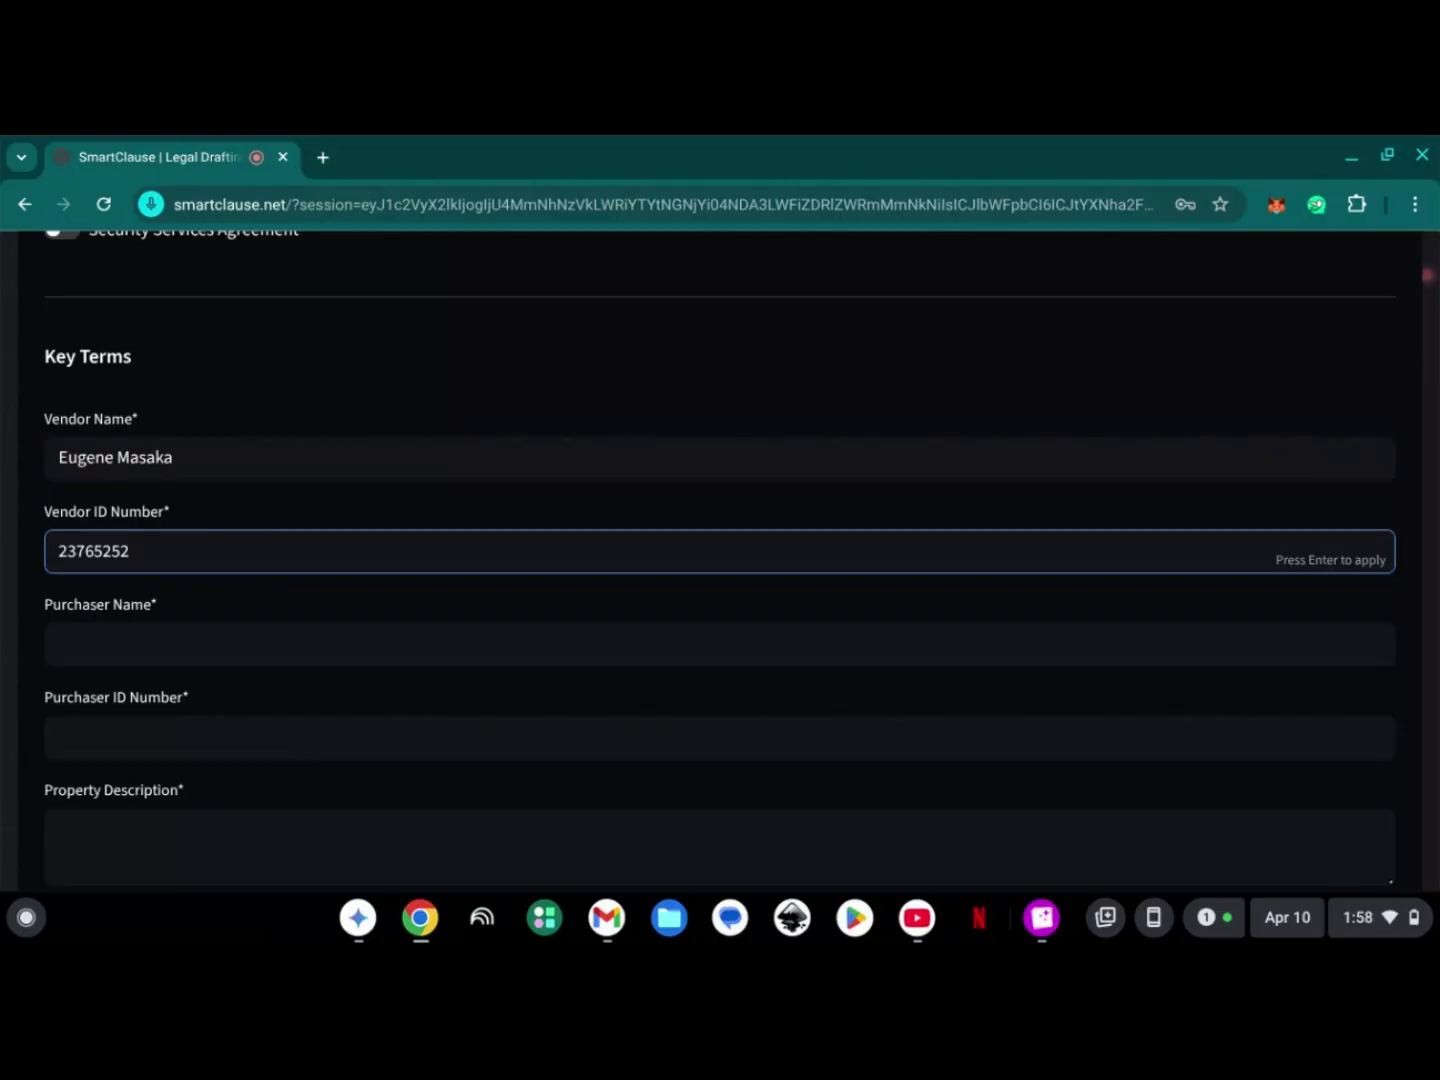
- Enter the purchaser's full name and ID number in the key terms
{"action": "left_click", "coordinate": [130, 638]}
{"action": "type", "text": "H"}
{"action": "key", "text": "BackSpace"}
{"action": "type", "text": "John"}
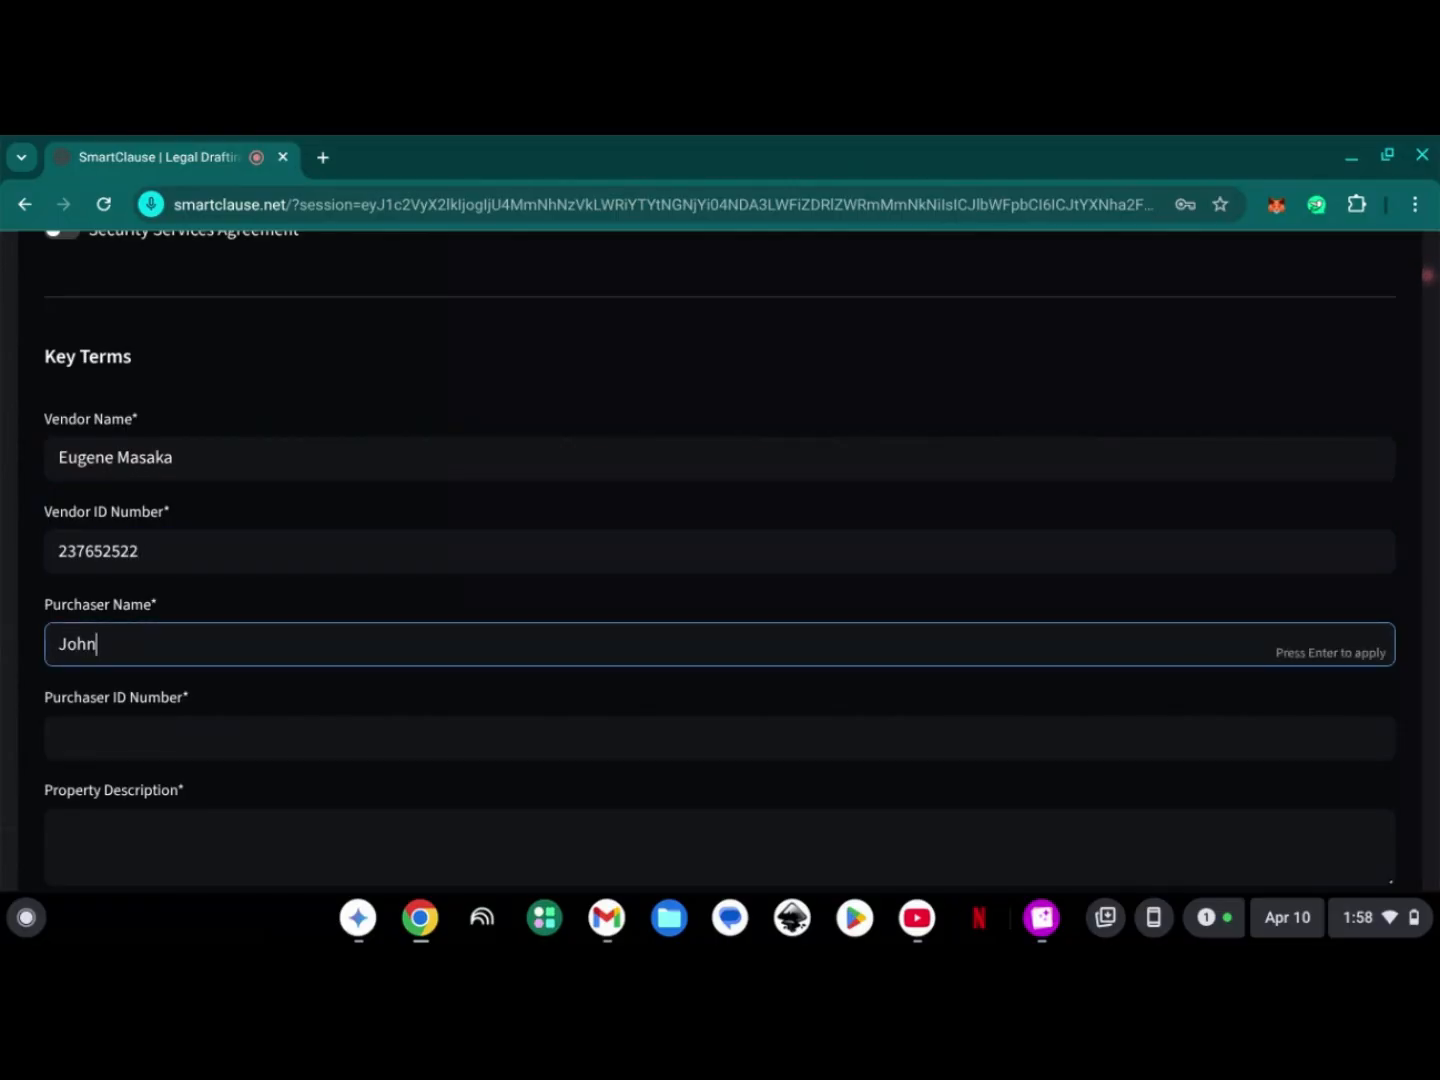
{"action": "type", "text": " Doe"}
{"action": "left_click", "coordinate": [106, 748]}
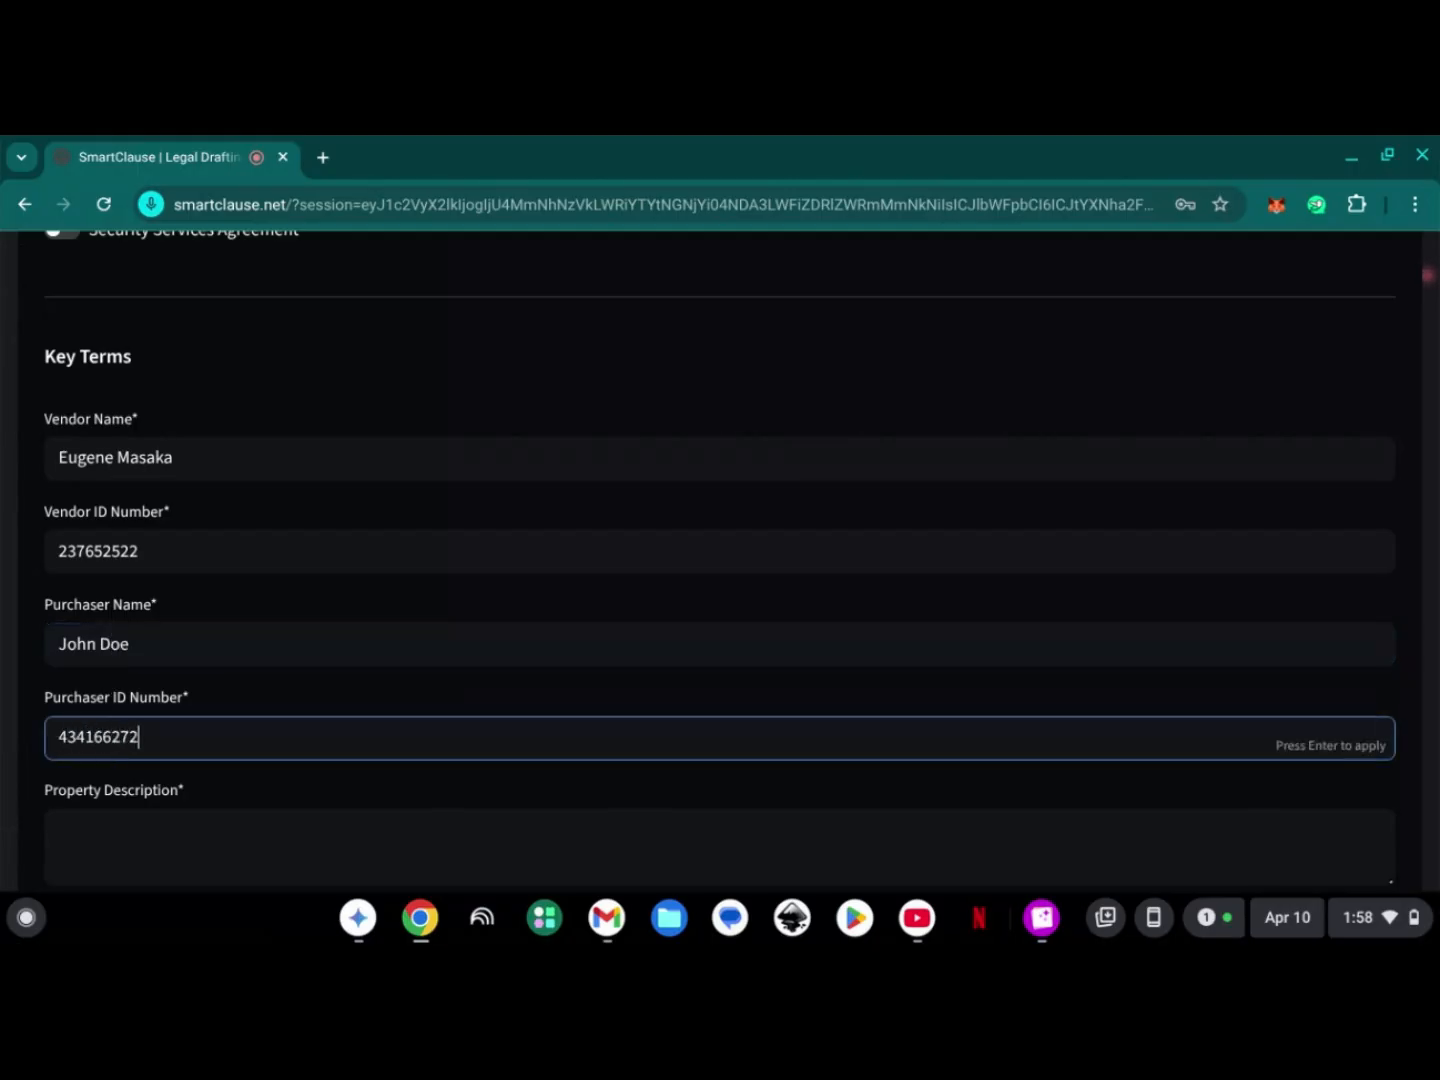
- Describe the property as "0.3 Ha located in Tala, Machakos"
{"action": "scroll", "coordinate": [138, 672], "scroll_direction": "down", "scroll_amount": 3}
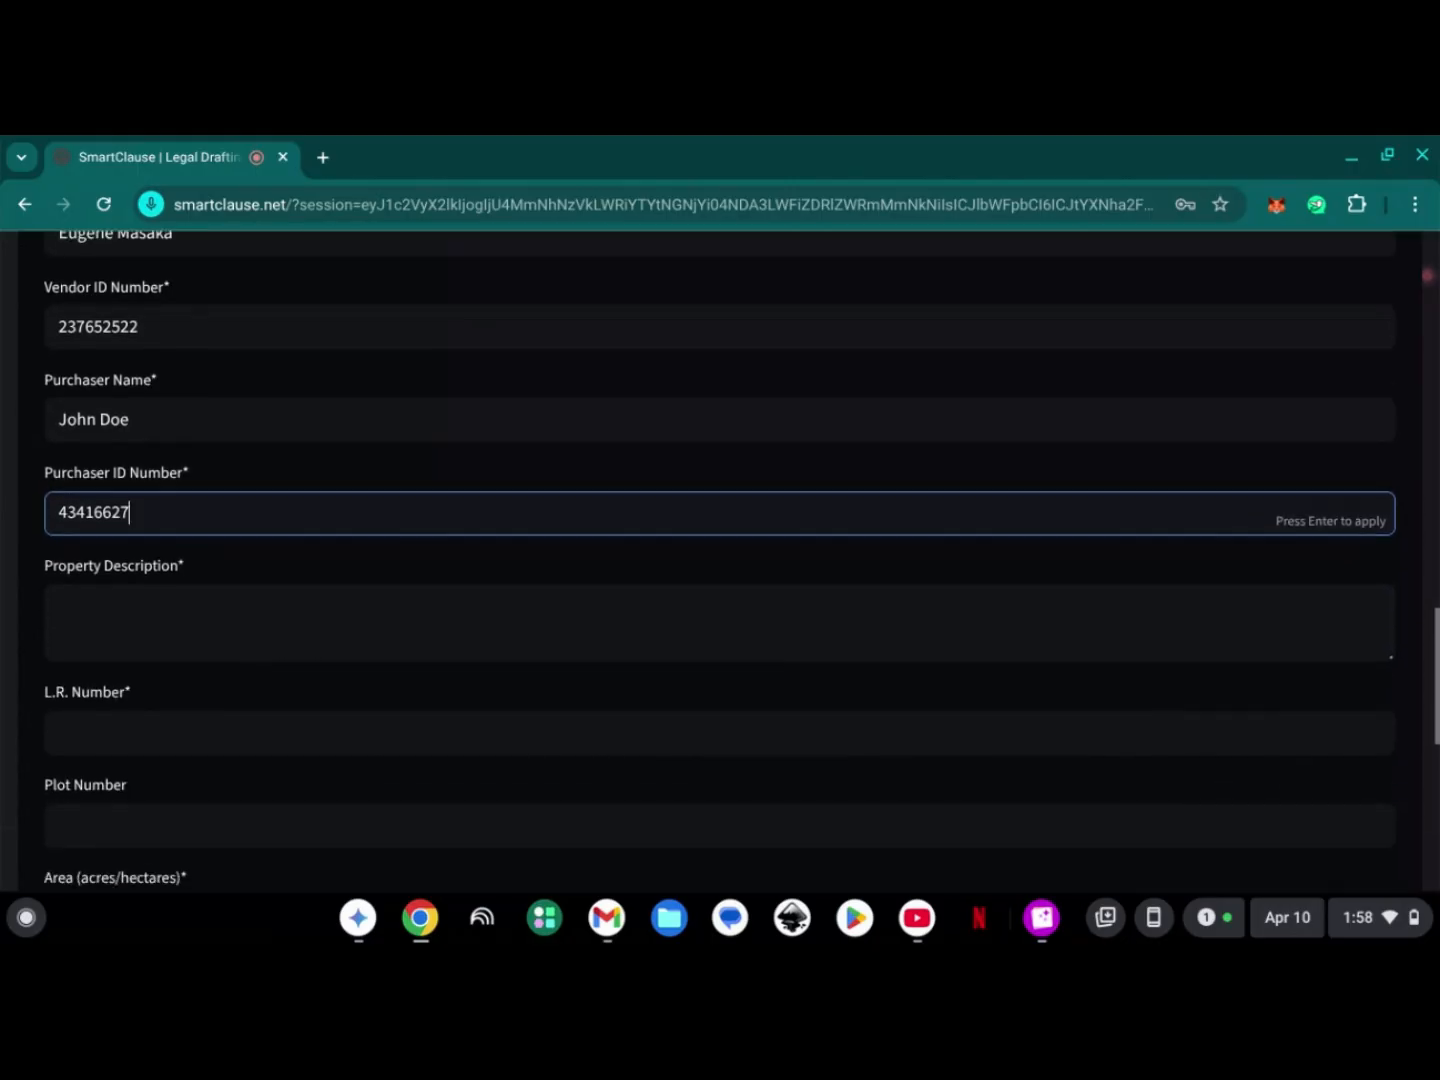
{"action": "left_click", "coordinate": [172, 590]}
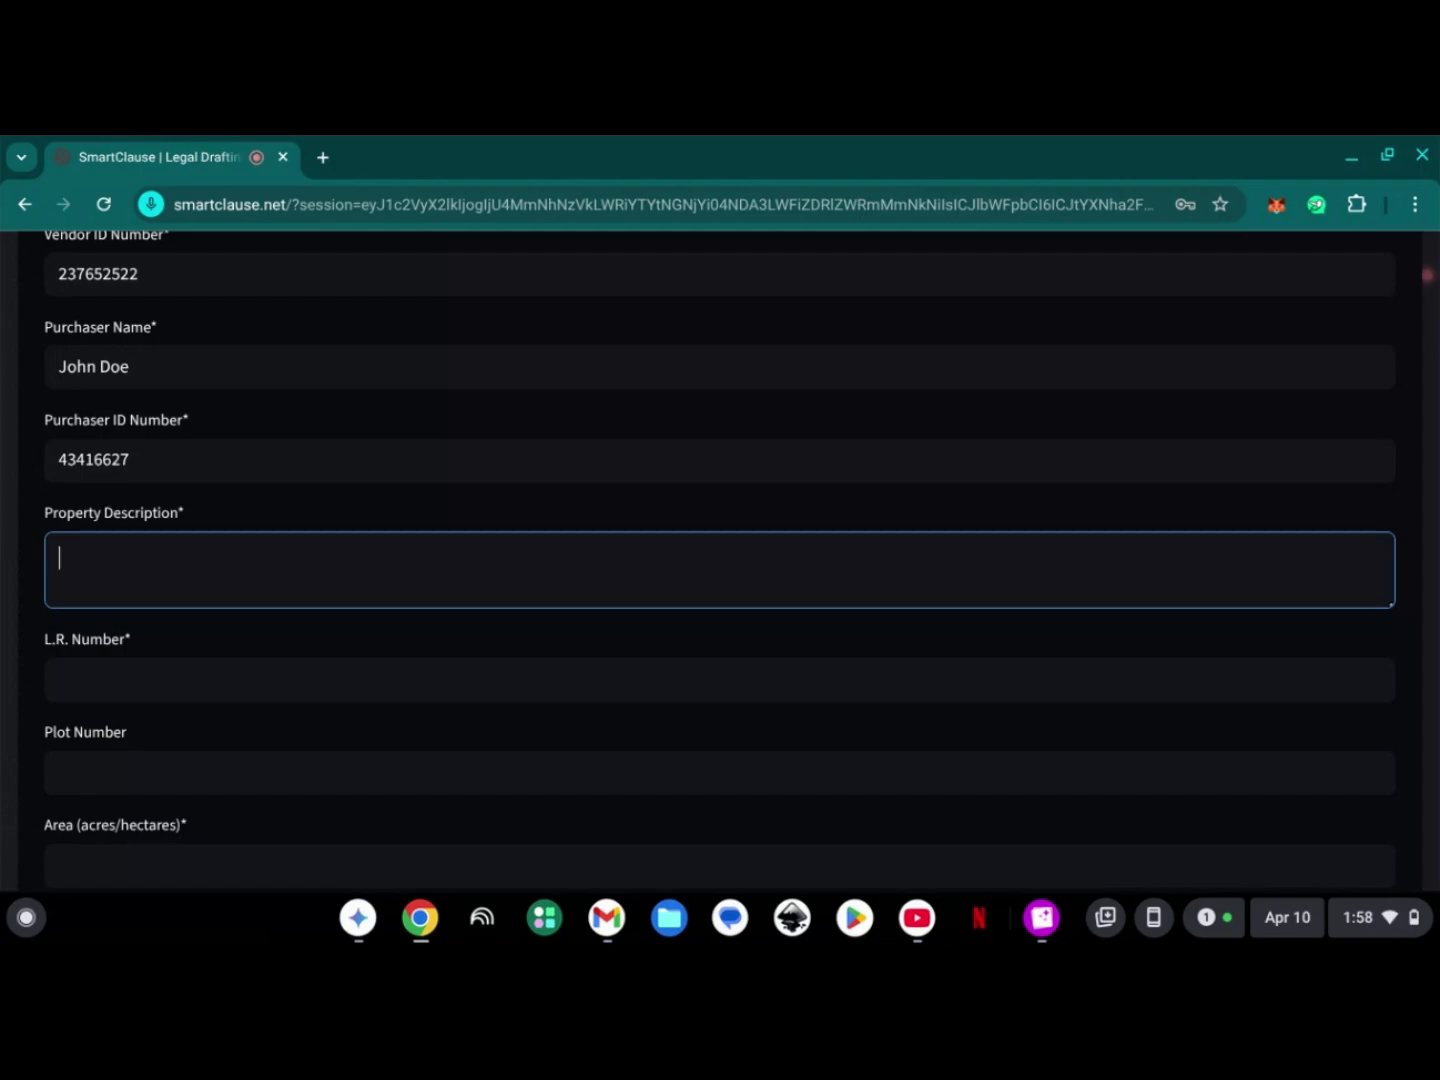
{"action": "type", "text": "0.3 Ha loc"}
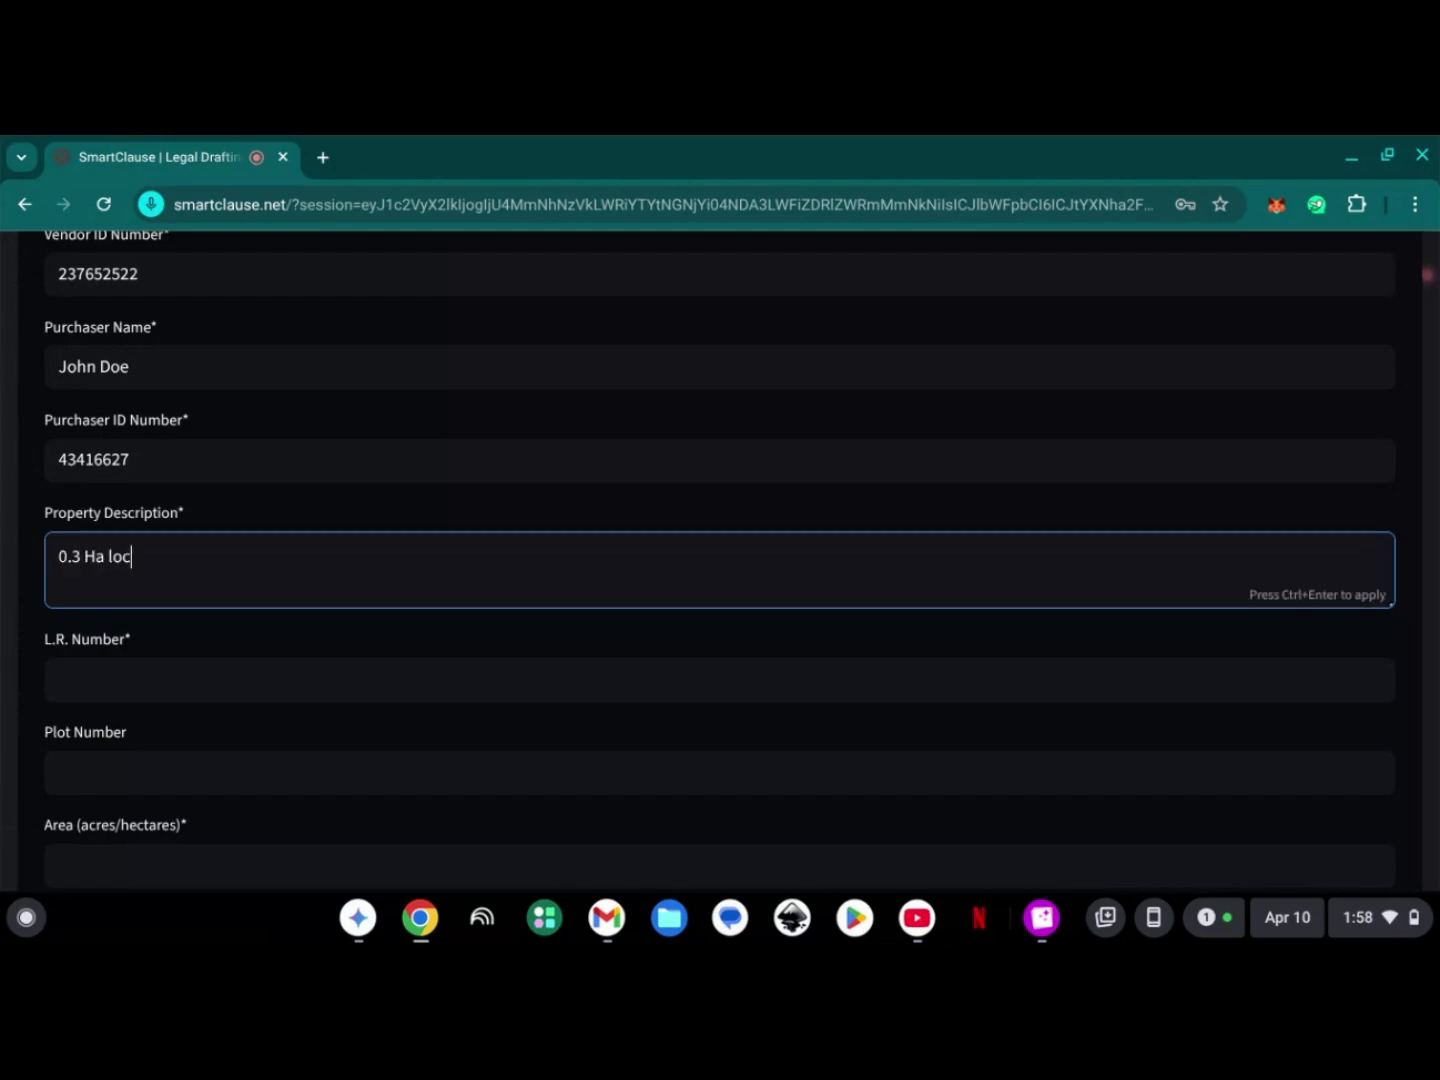
{"action": "type", "text": "ated in Tak"}
{"action": "key", "text": "BackSpace"}
{"action": "type", "text": "la Machakos"}
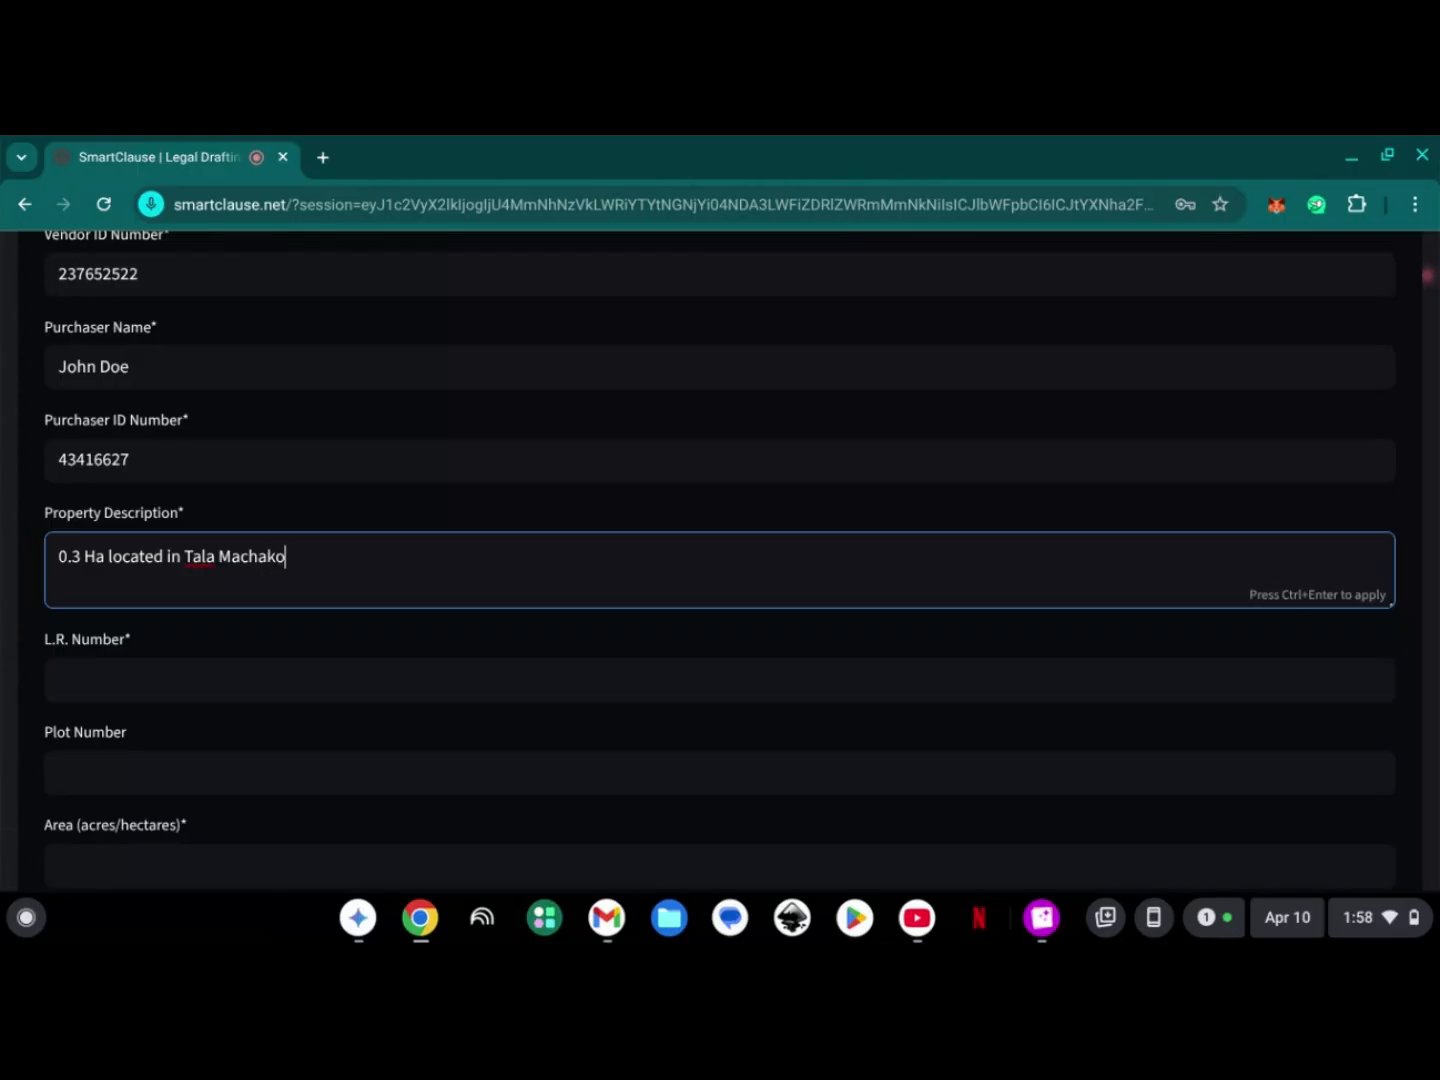
{"action": "key", "text": "Left"}
{"action": "key", "text": "Left"}
{"action": "key", "text": "Left"}
{"action": "key", "text": "Left"}
{"action": "key", "text": "Left"}
{"action": "key", "text": "Left"}
{"action": "key", "text": "Left"}
{"action": "key", "text": "Left"}
{"action": "key", "text": "Left"}
{"action": "key", "text": "Left"}
{"action": "key", "text": "Left"}
{"action": "key", "text": "Right"}
{"action": "type", "text": ","}
- Set the property's L.R. number to LR 223/23/123
{"action": "left_click", "coordinate": [88, 687]}
{"action": "scroll", "coordinate": [87, 687], "scroll_direction": "down", "scroll_amount": 2}
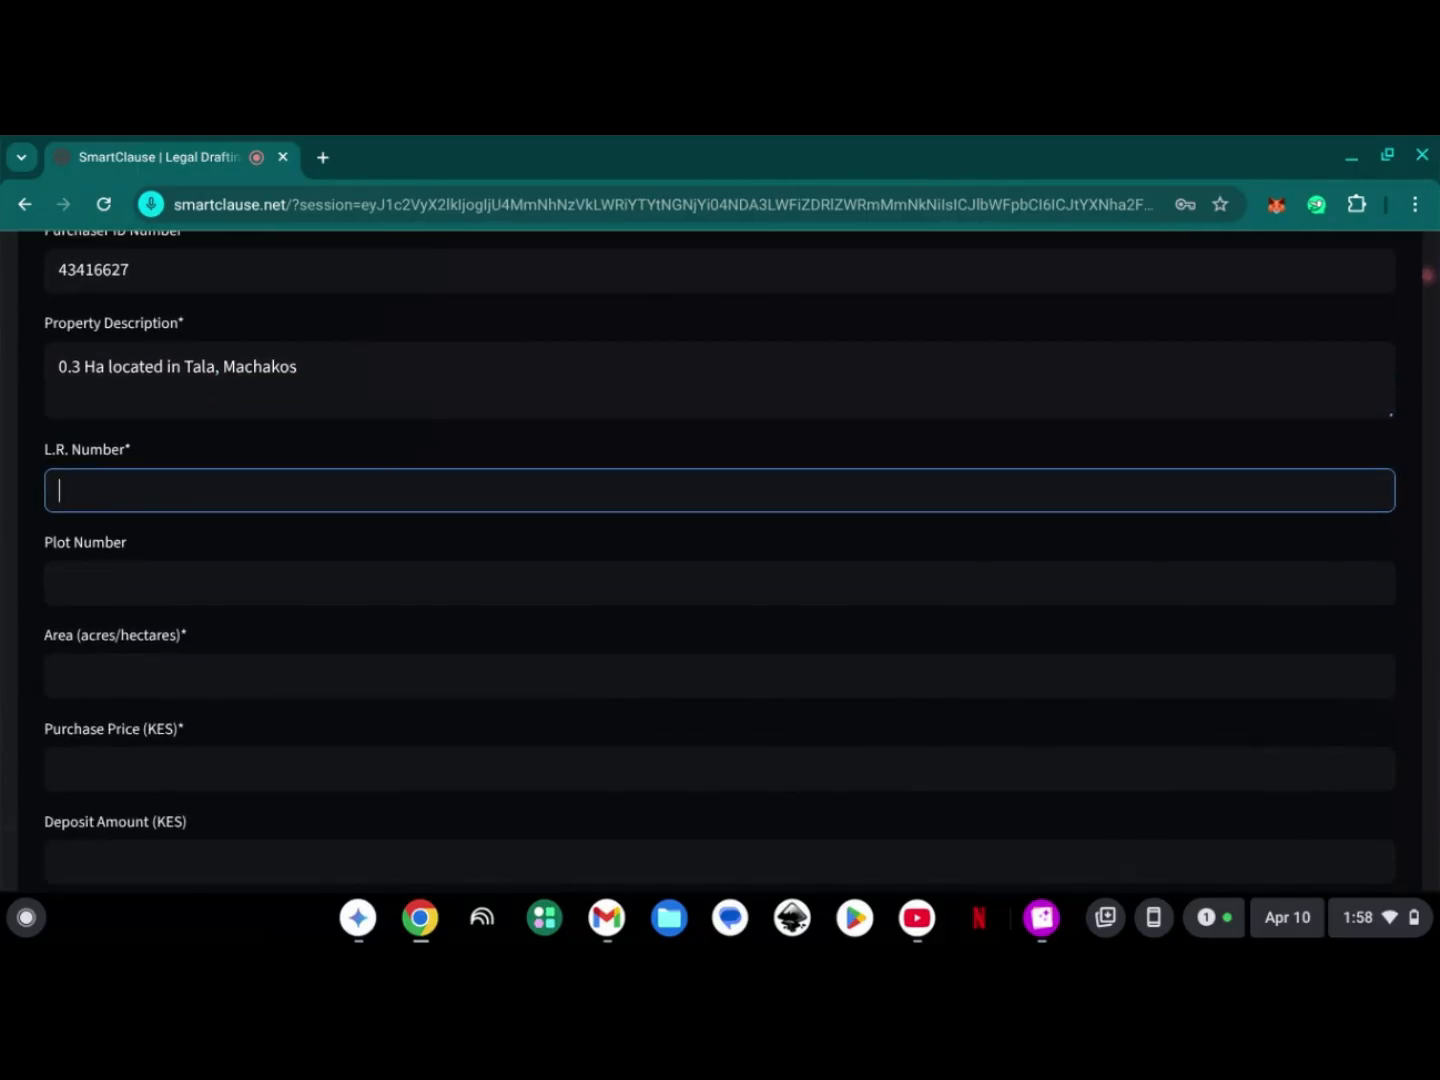
{"action": "type", "text": "LR 223/23/123"}
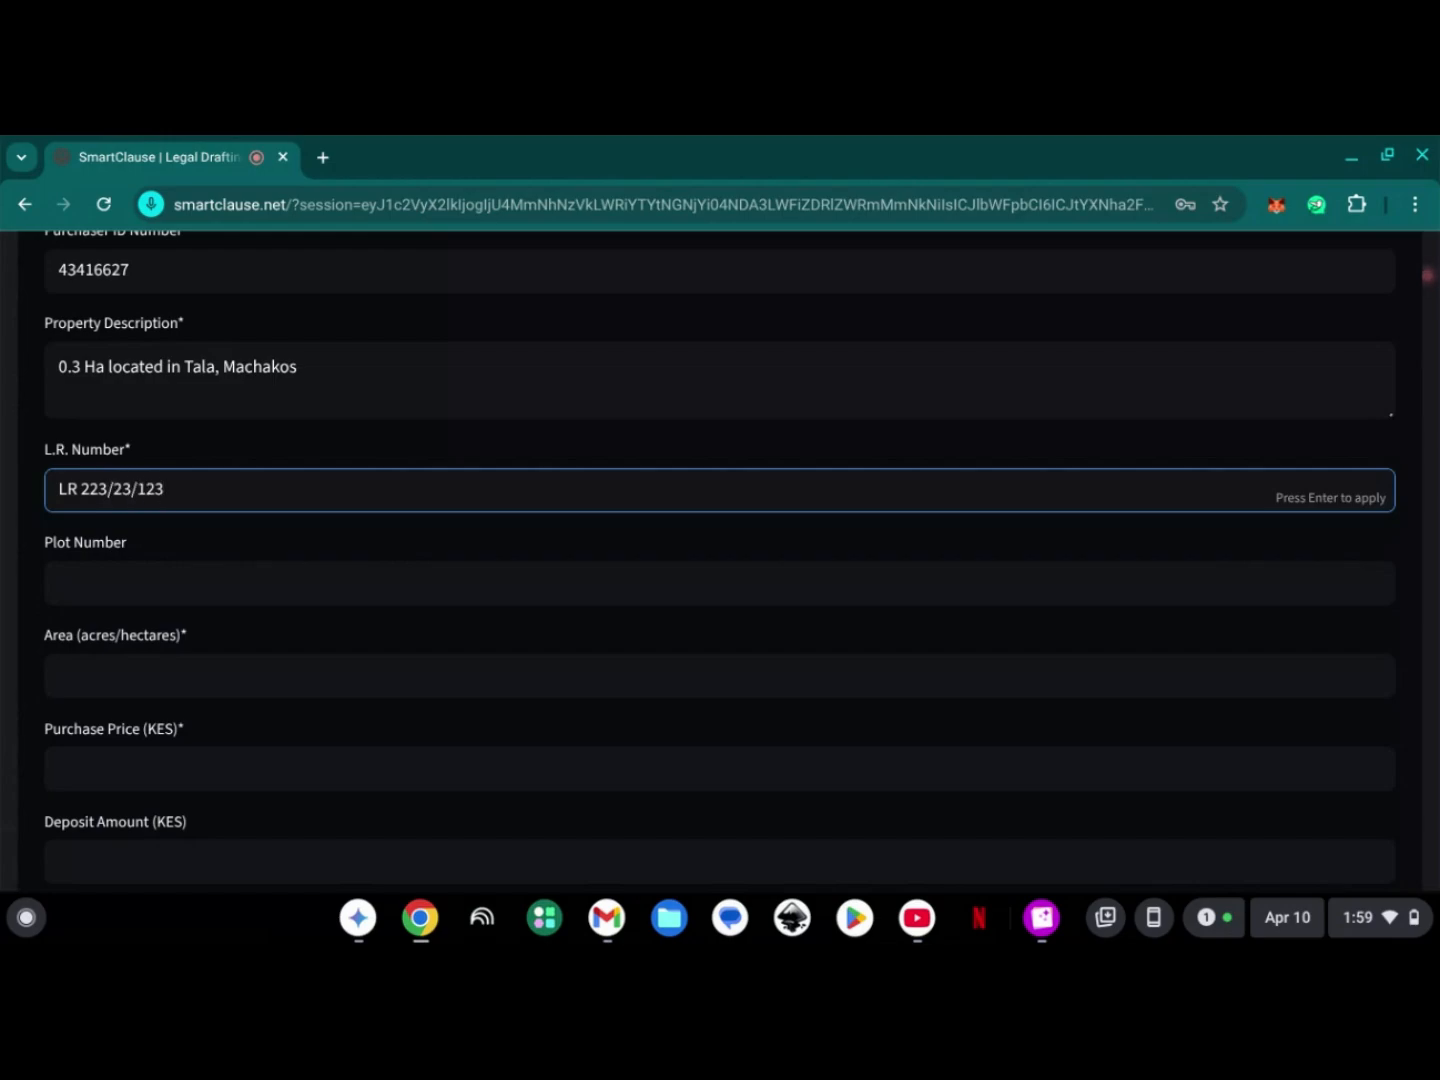
- Set the plot number to 23 and the area to 0.3
{"action": "left_click", "coordinate": [114, 577]}
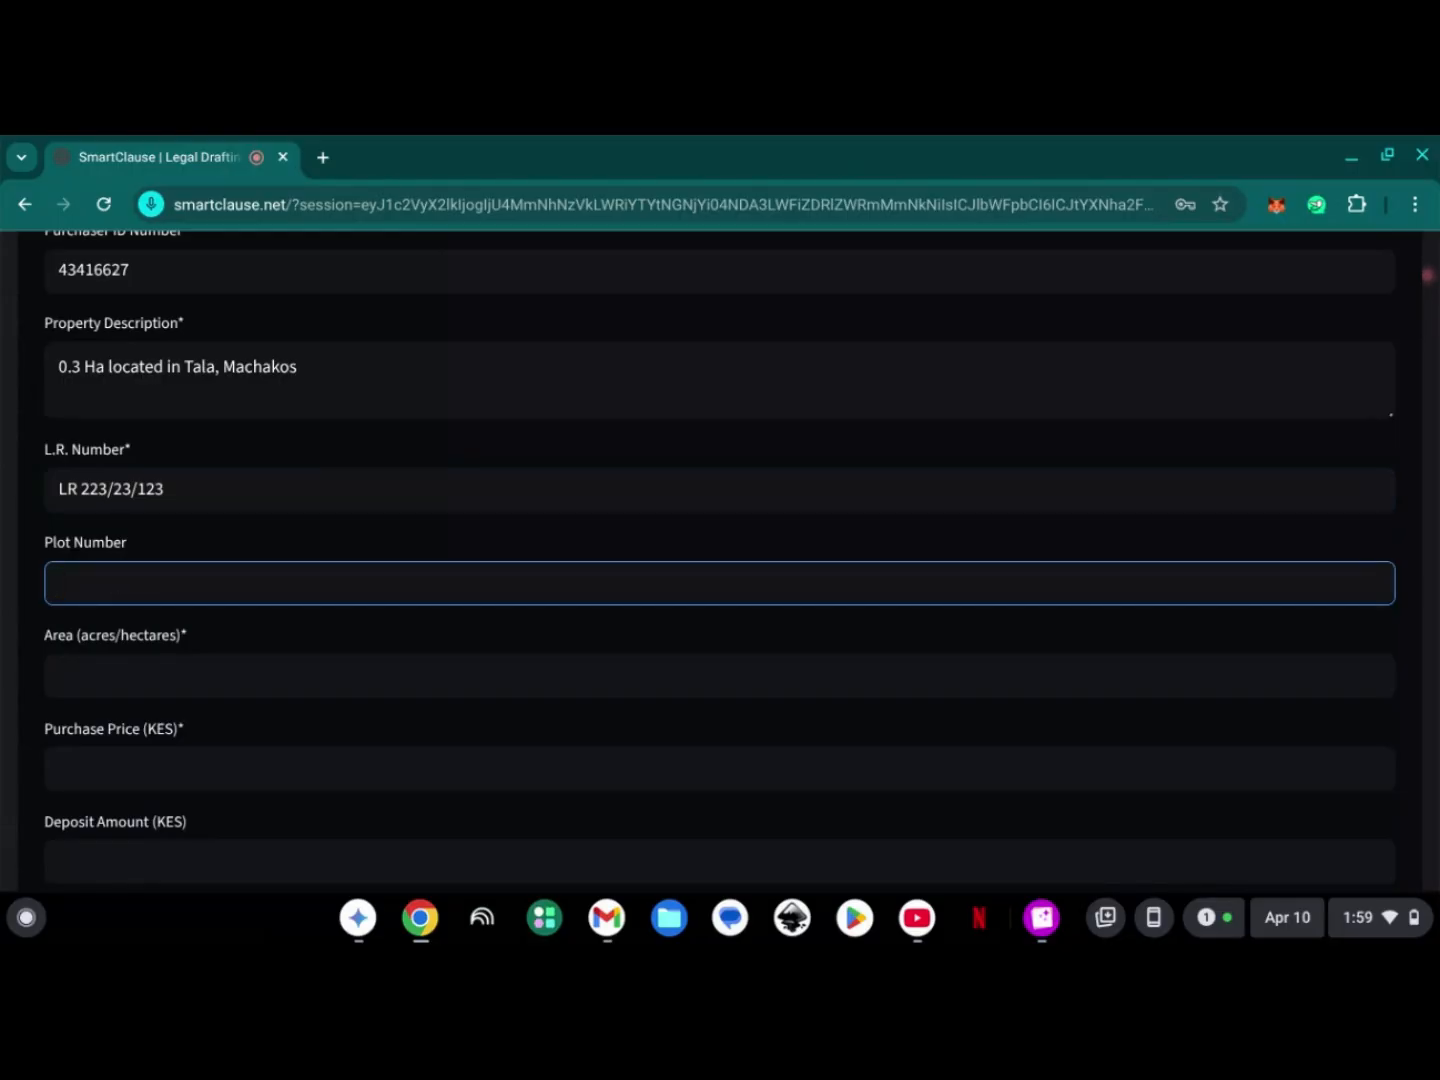
{"action": "type", "text": "23"}
{"action": "left_click", "coordinate": [87, 666]}
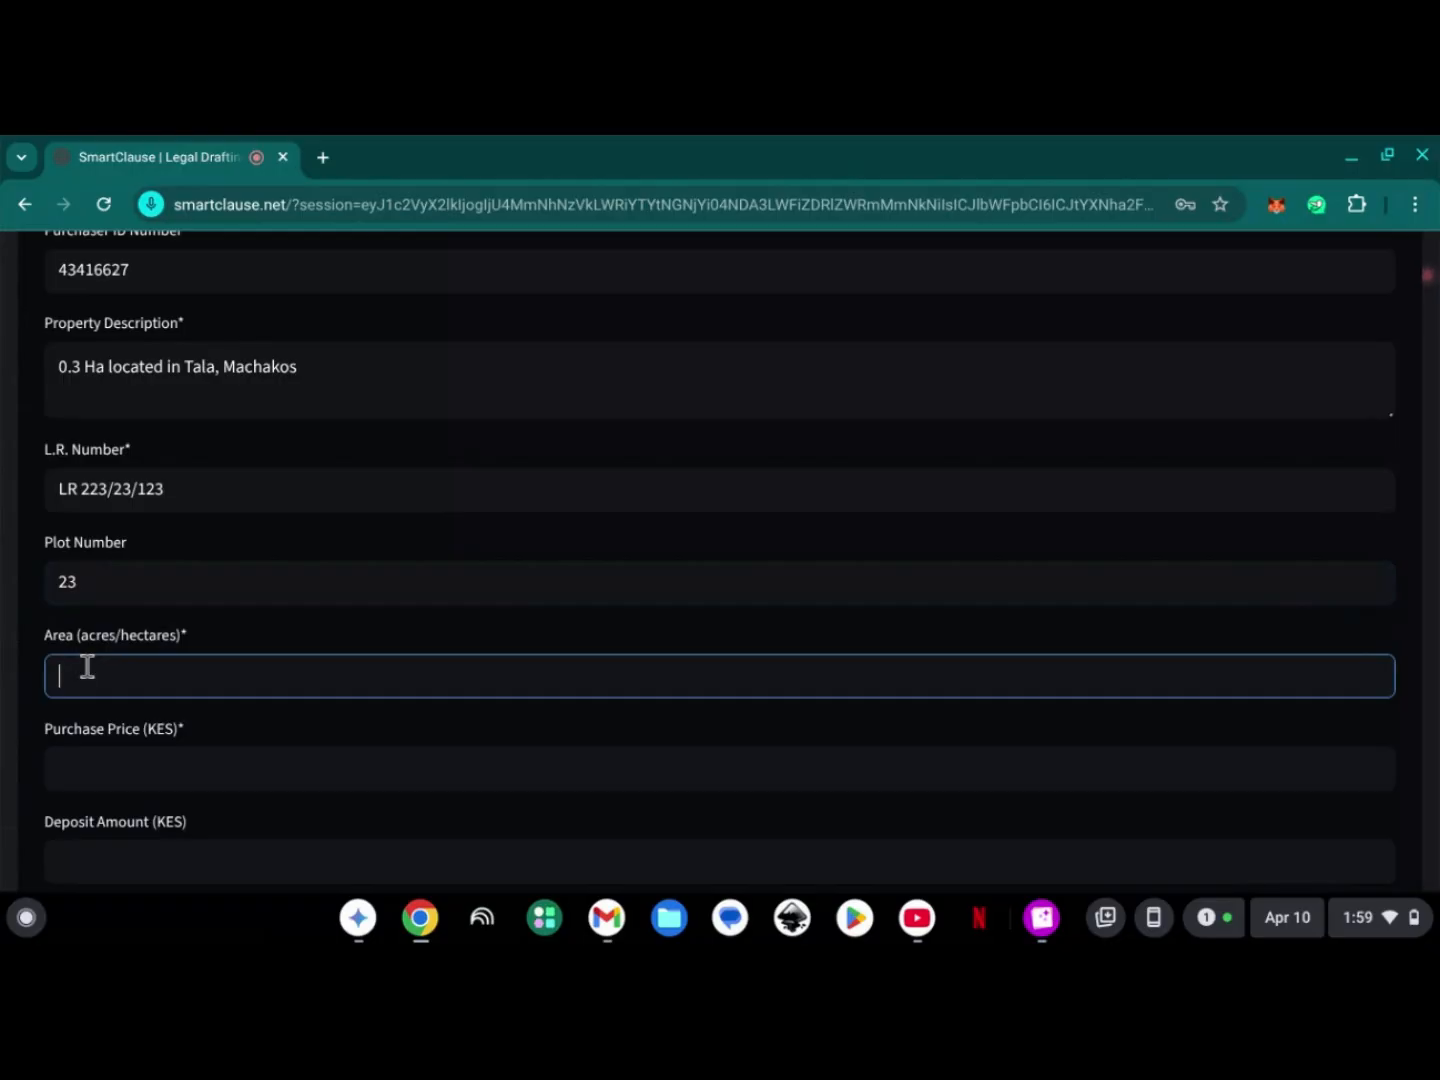
{"action": "type", "text": "0.3"}
- Set the purchase price to 4500000 KES and the deposit amount to 2000000 KES
{"action": "scroll", "coordinate": [383, 698], "scroll_direction": "down", "scroll_amount": 2}
{"action": "left_click", "coordinate": [418, 614]}
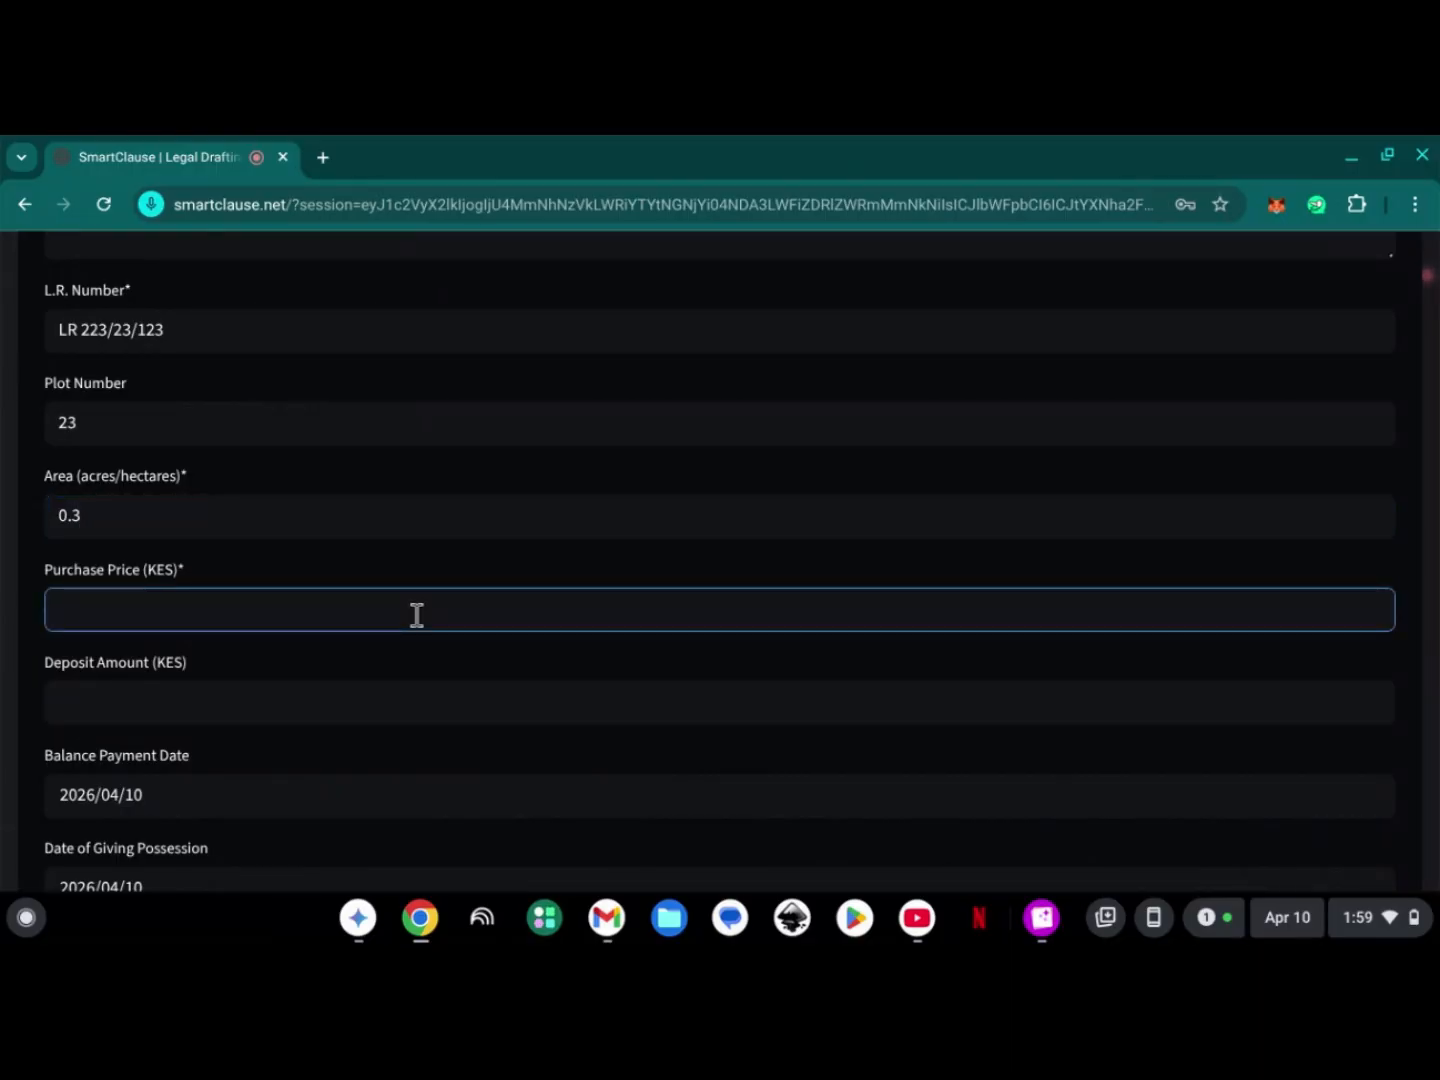
{"action": "type", "text": "4500000"}
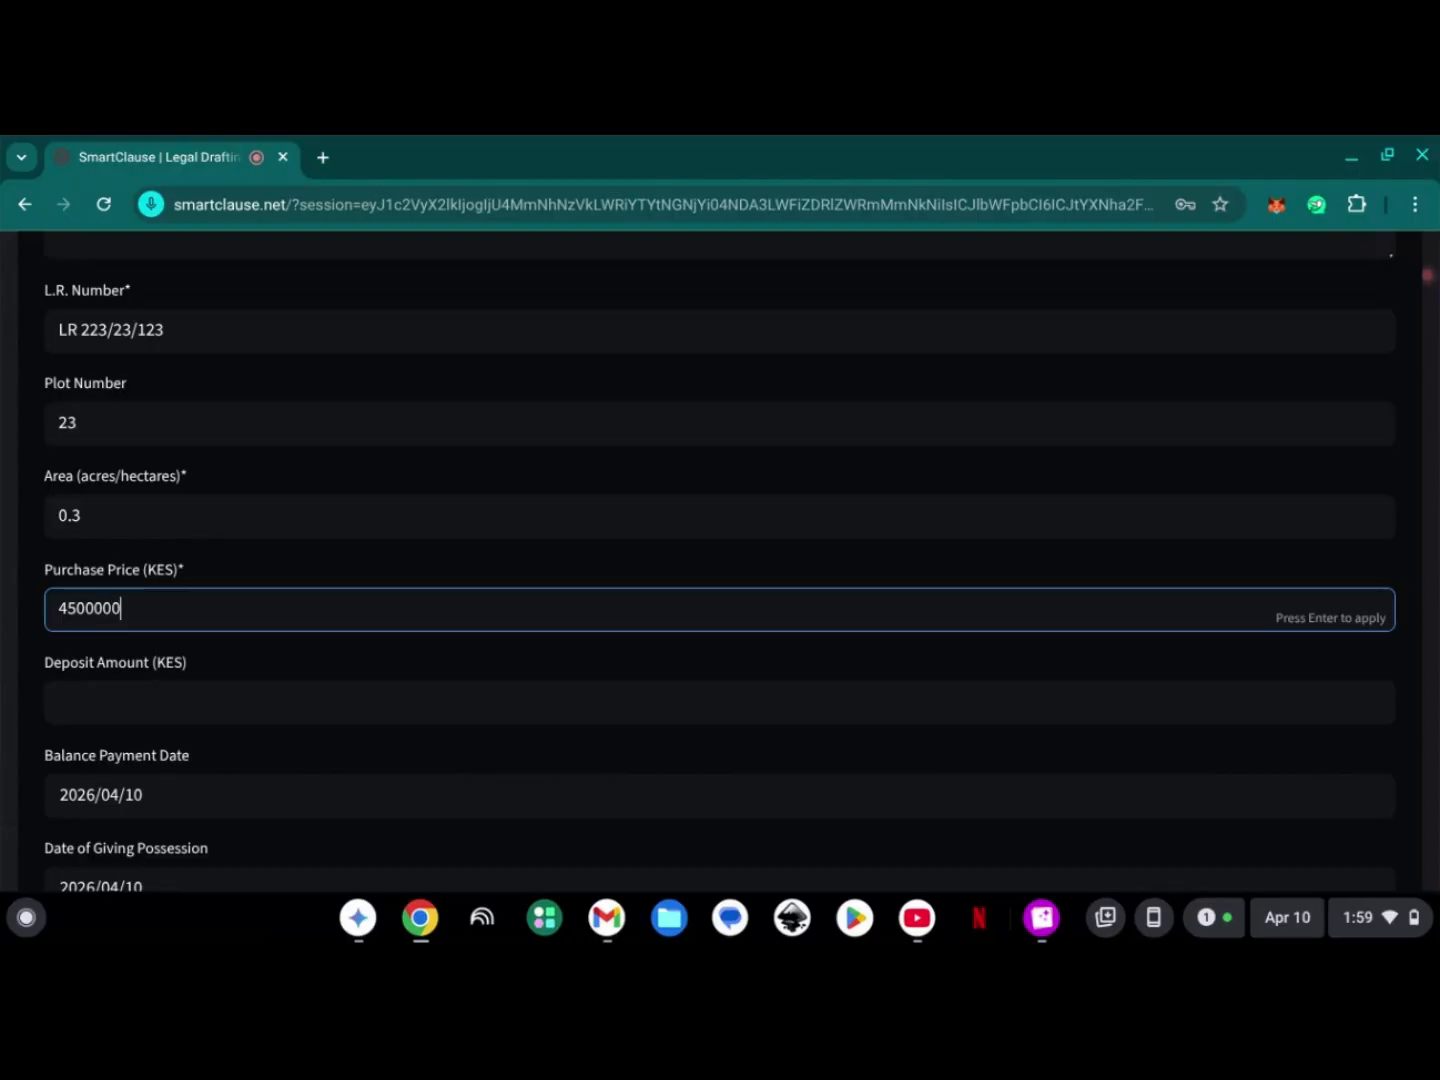
{"action": "left_click", "coordinate": [339, 698]}
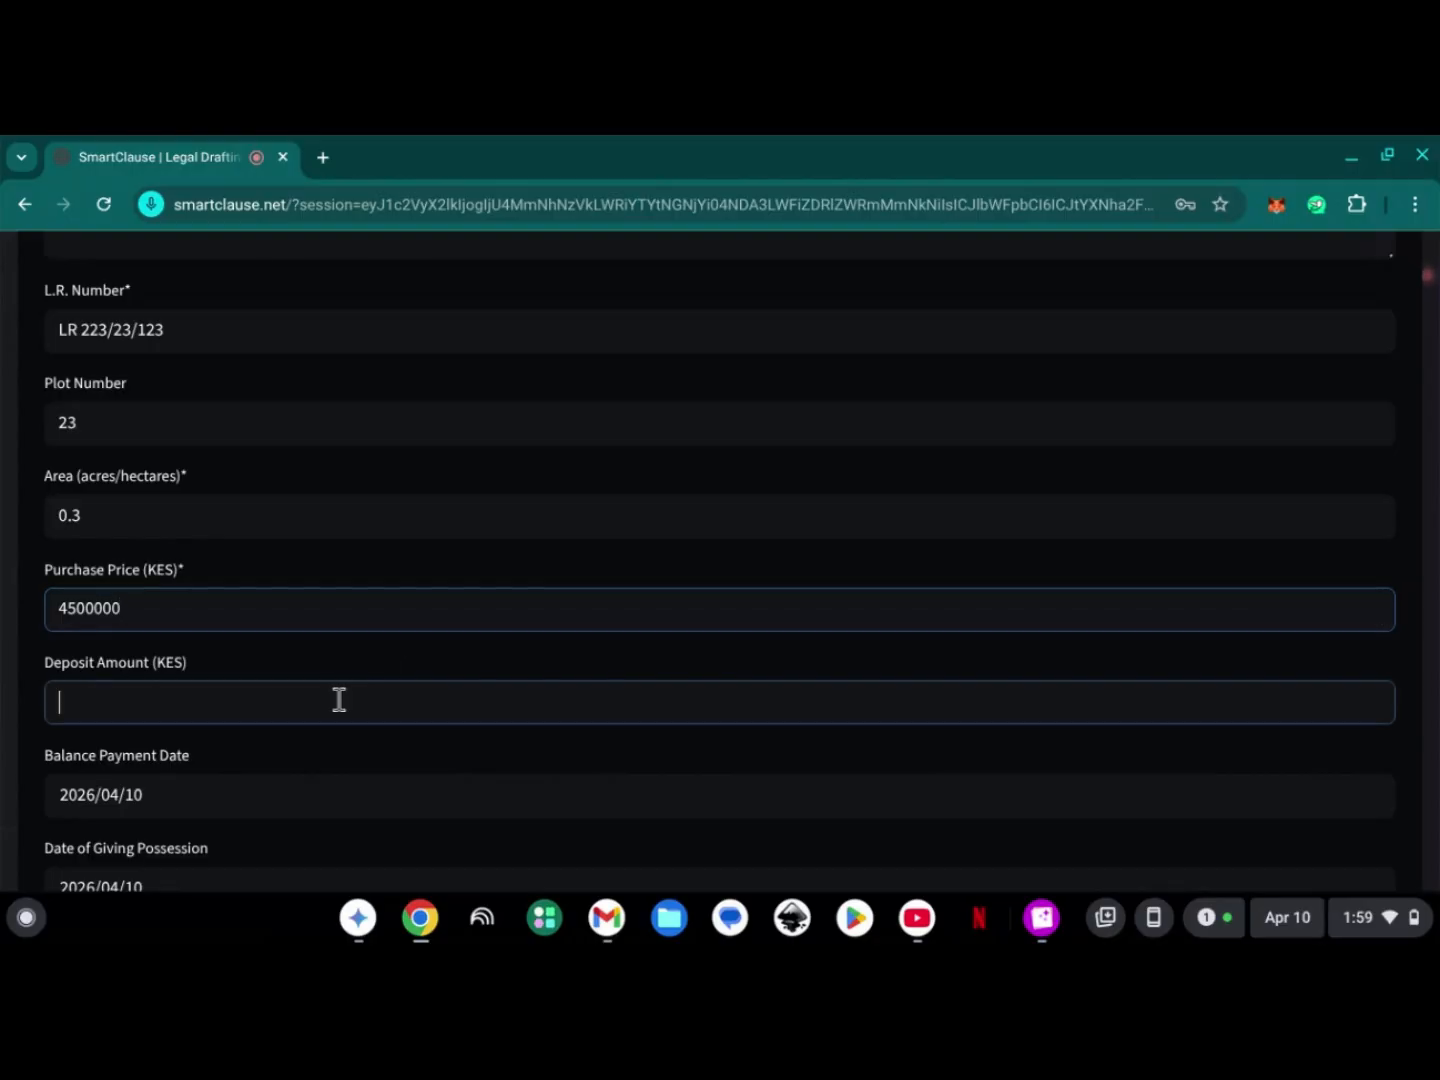
{"action": "type", "text": "2000000"}
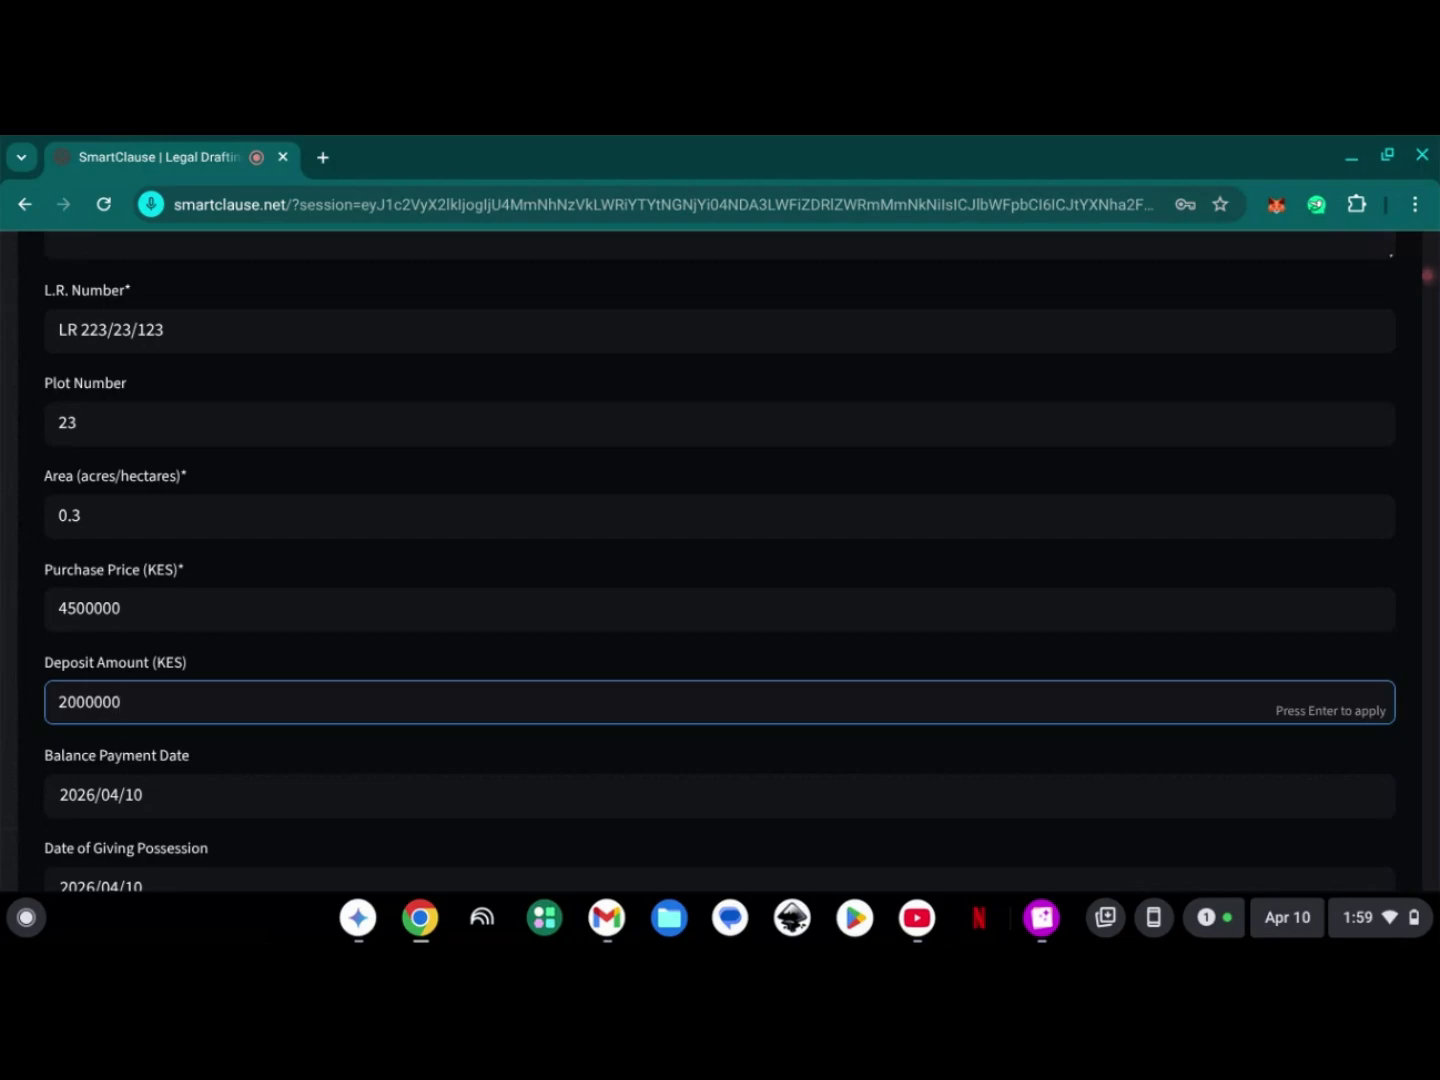
- Set the balance payment date to 23 April 2026
{"action": "scroll", "coordinate": [402, 779], "scroll_direction": "down", "scroll_amount": 2}
{"action": "scroll", "coordinate": [455, 645], "scroll_direction": "down", "scroll_amount": 1}
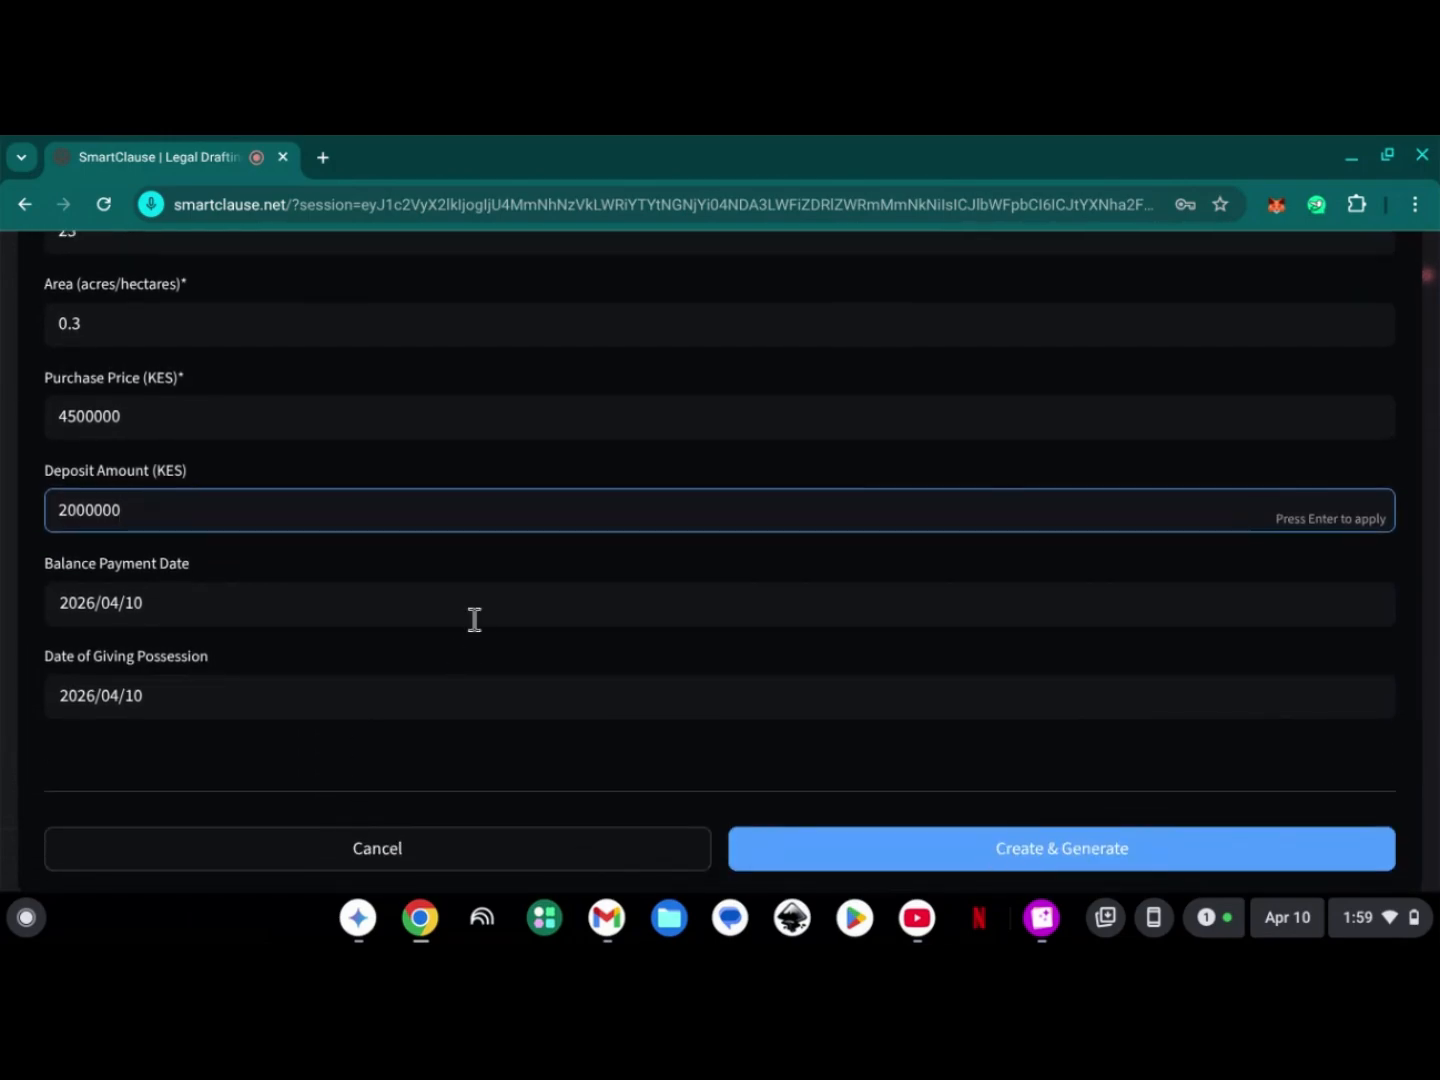
{"action": "left_click", "coordinate": [475, 620]}
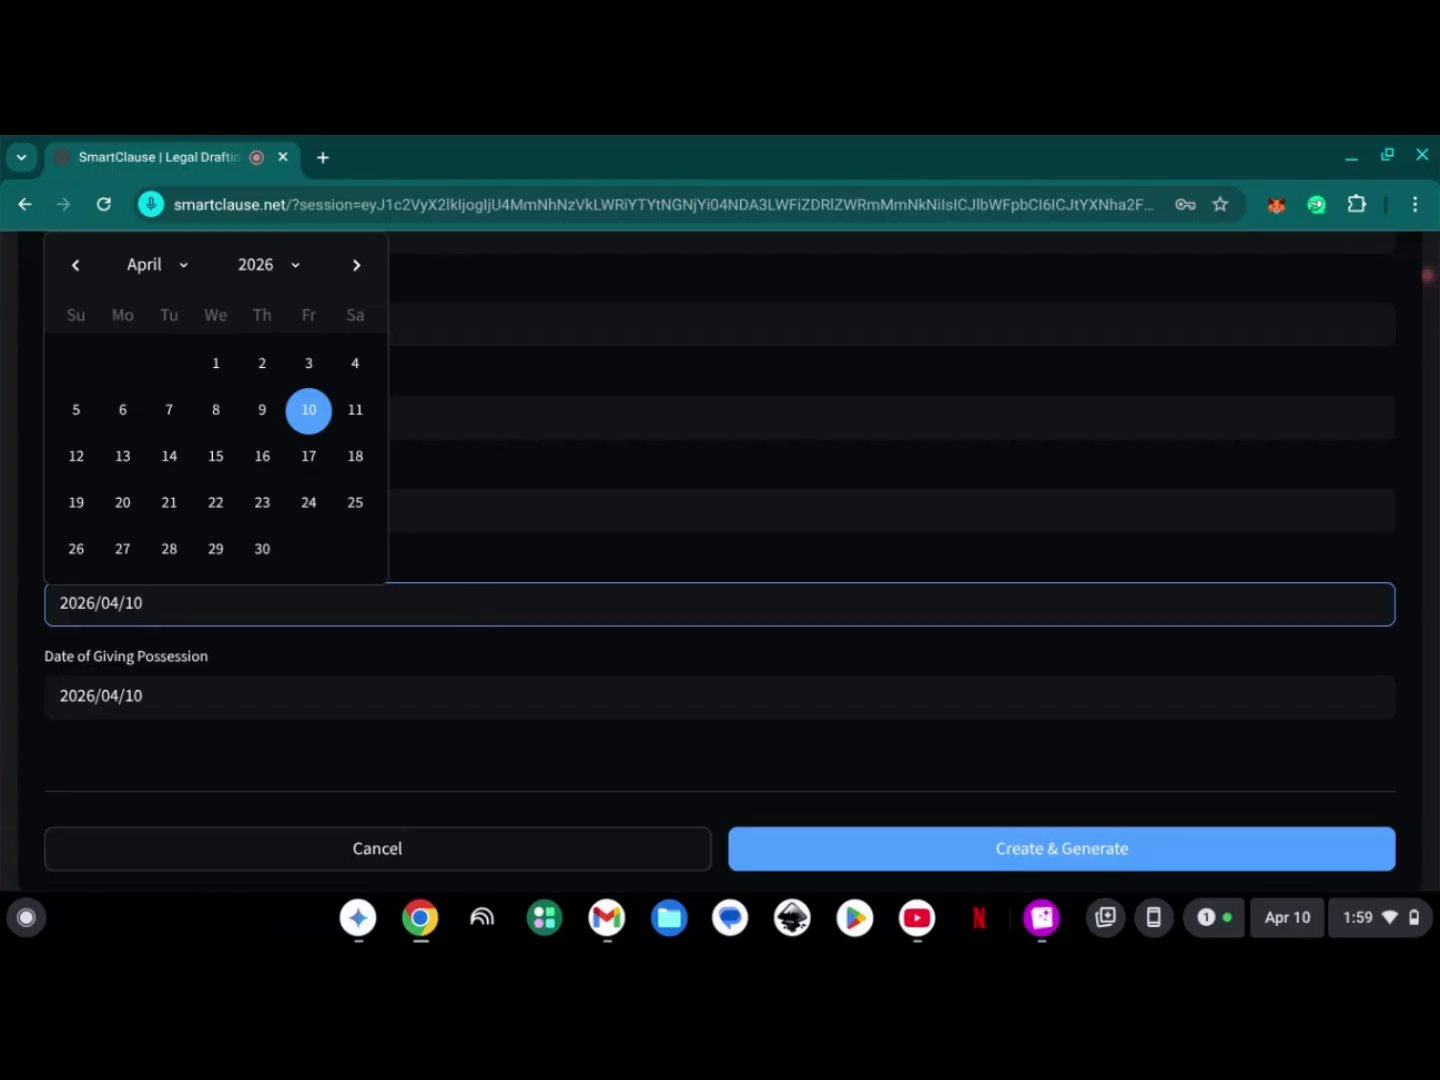
{"action": "left_click", "coordinate": [501, 579]}
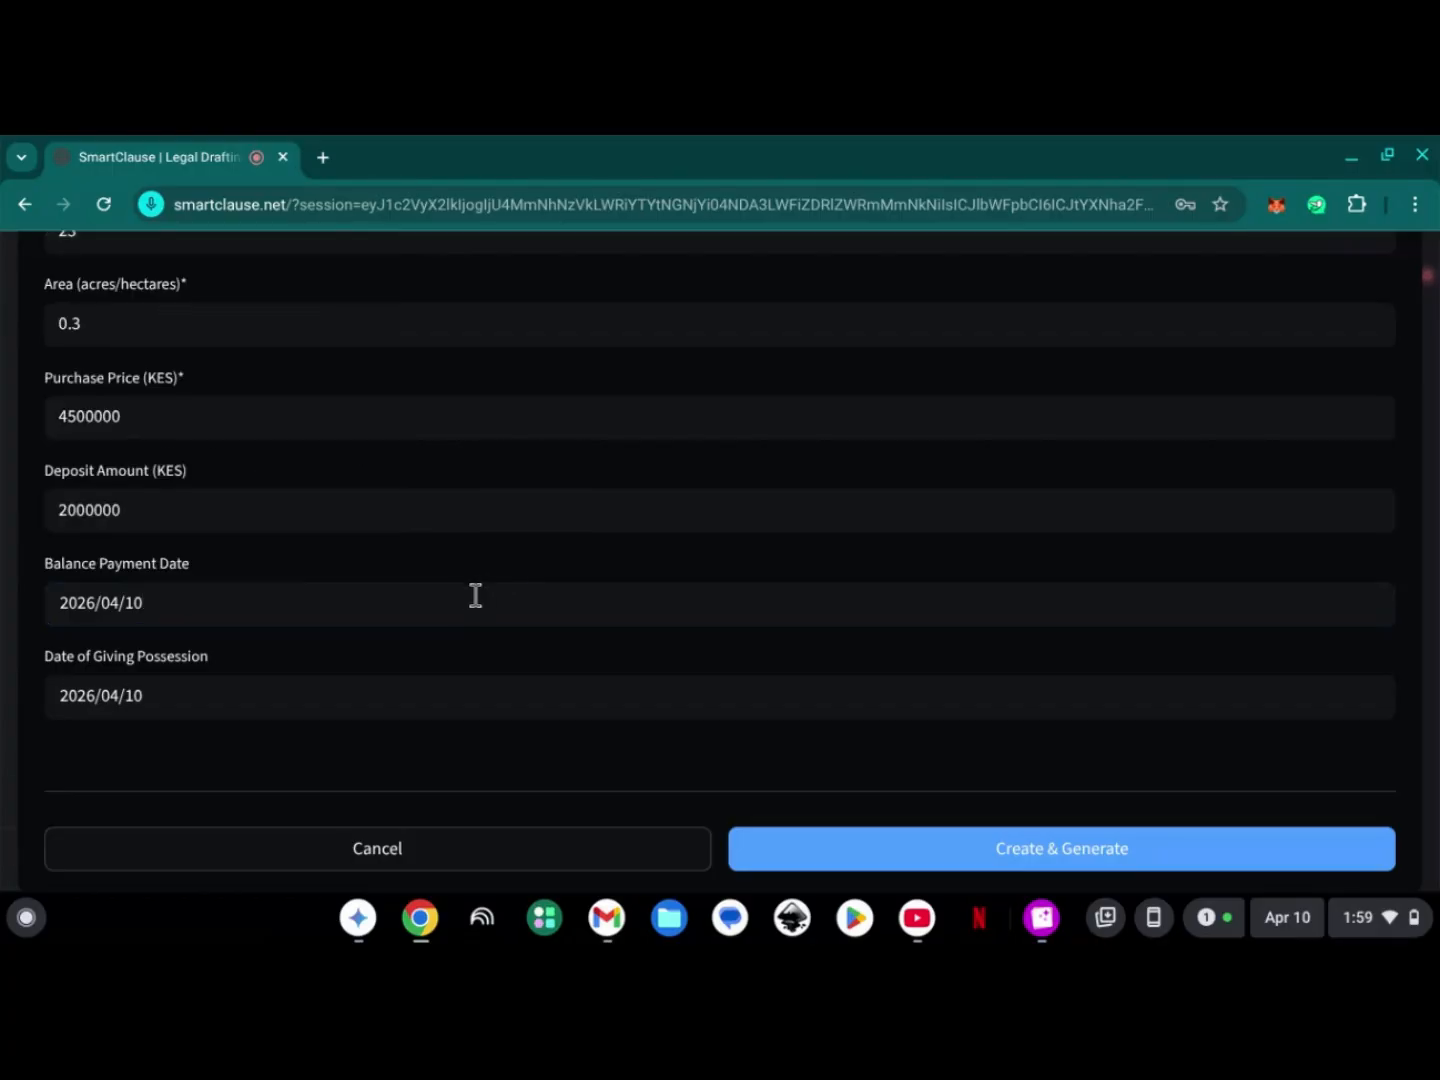
{"action": "left_click", "coordinate": [460, 602]}
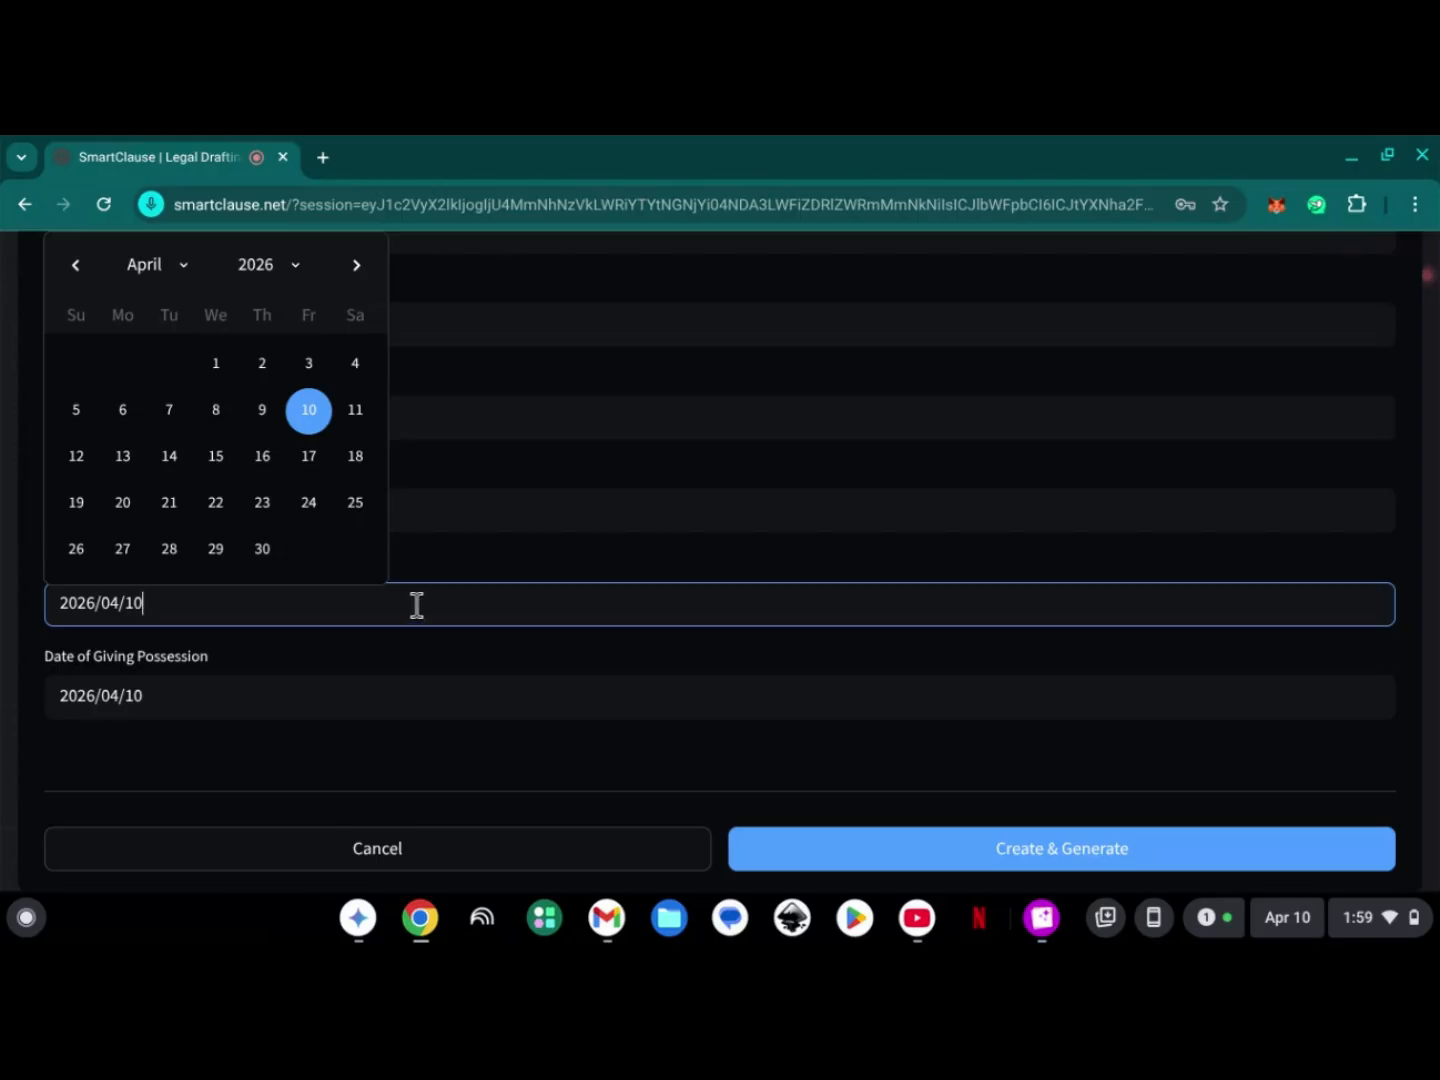
{"action": "left_click", "coordinate": [275, 507]}
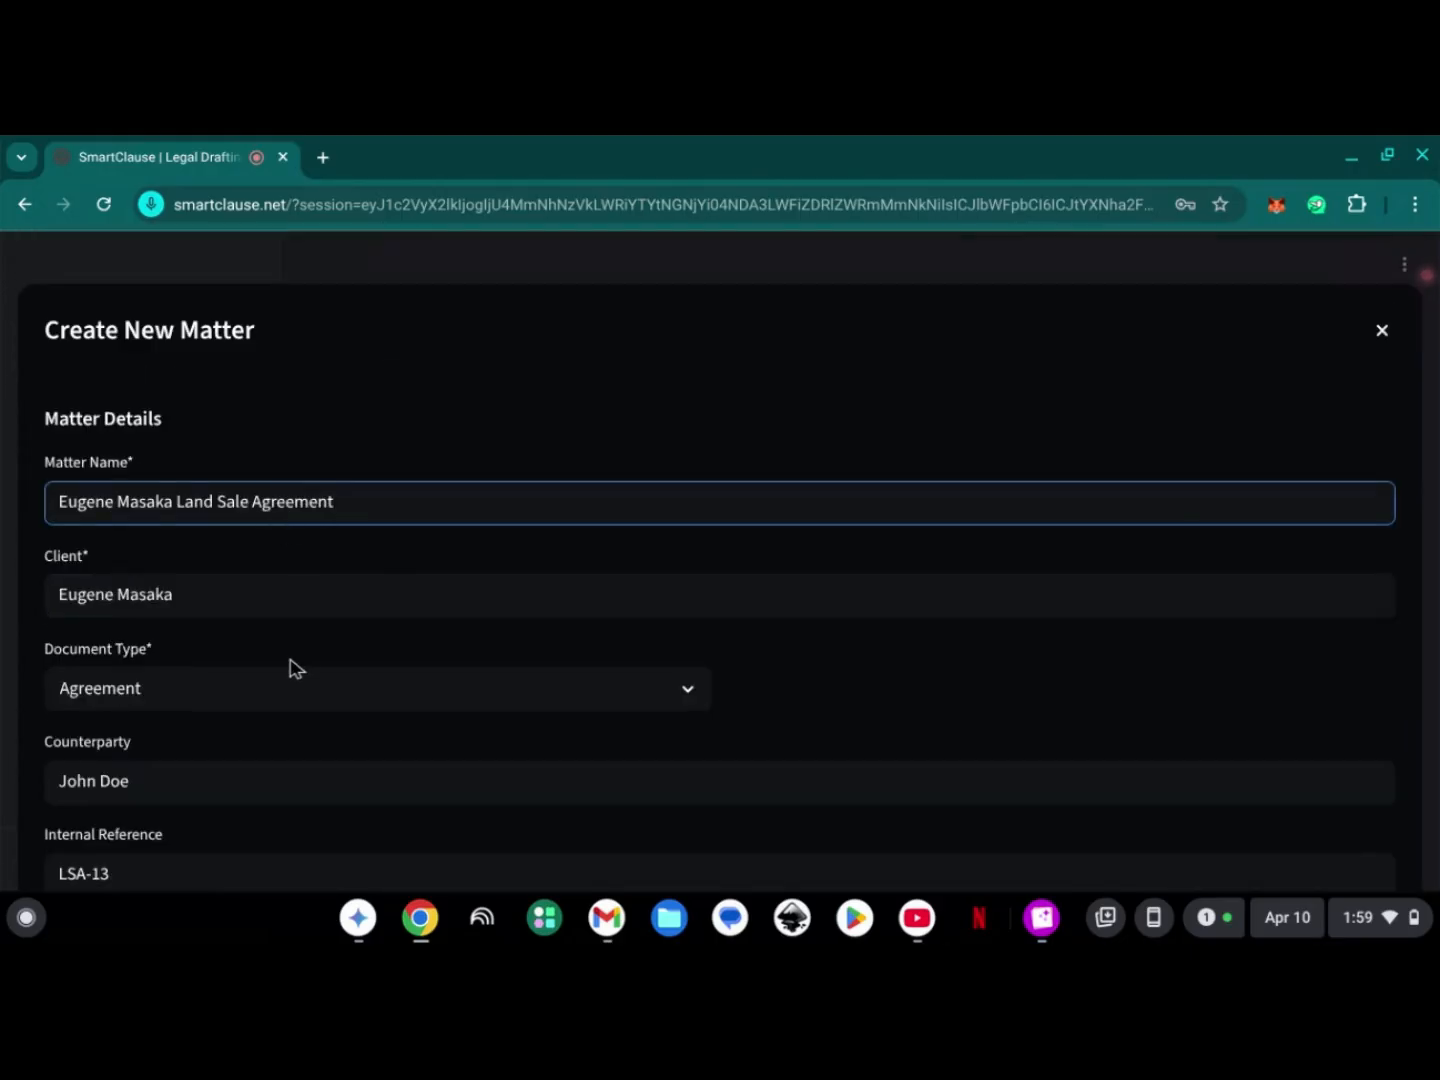
{"action": "scroll", "coordinate": [293, 664], "scroll_direction": "down", "scroll_amount": 8}
{"action": "scroll", "coordinate": [293, 661], "scroll_direction": "down", "scroll_amount": 20}
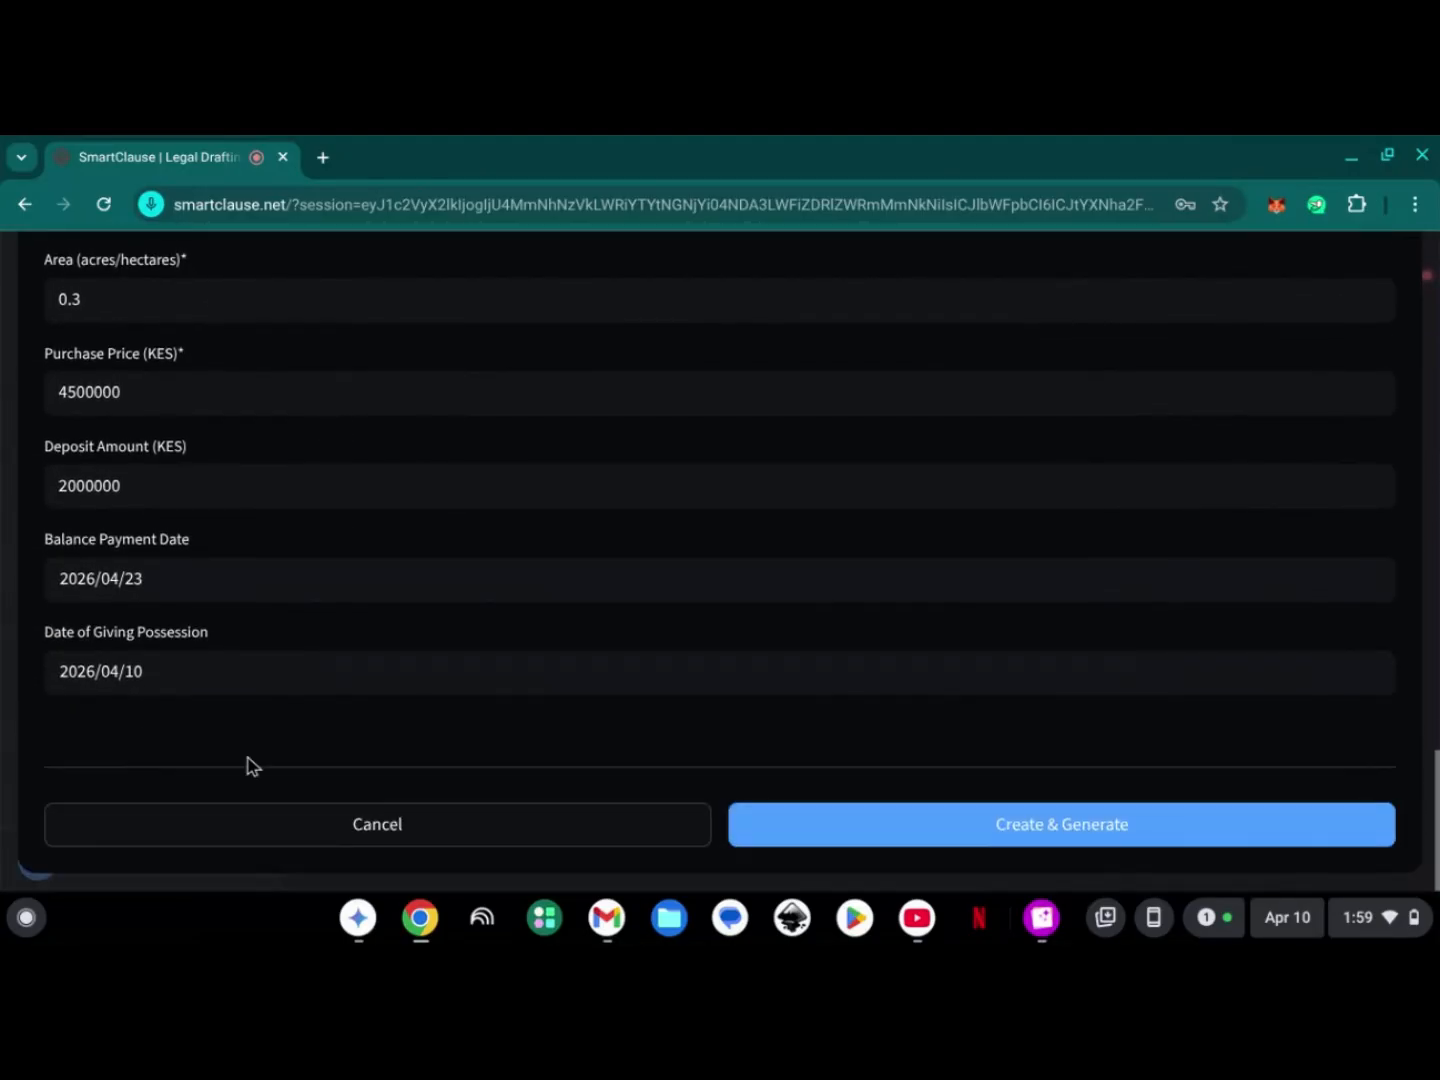
- Set the date of giving possession to 30 April 2026, then create the matter and generate its document
{"action": "left_click", "coordinate": [232, 676]}
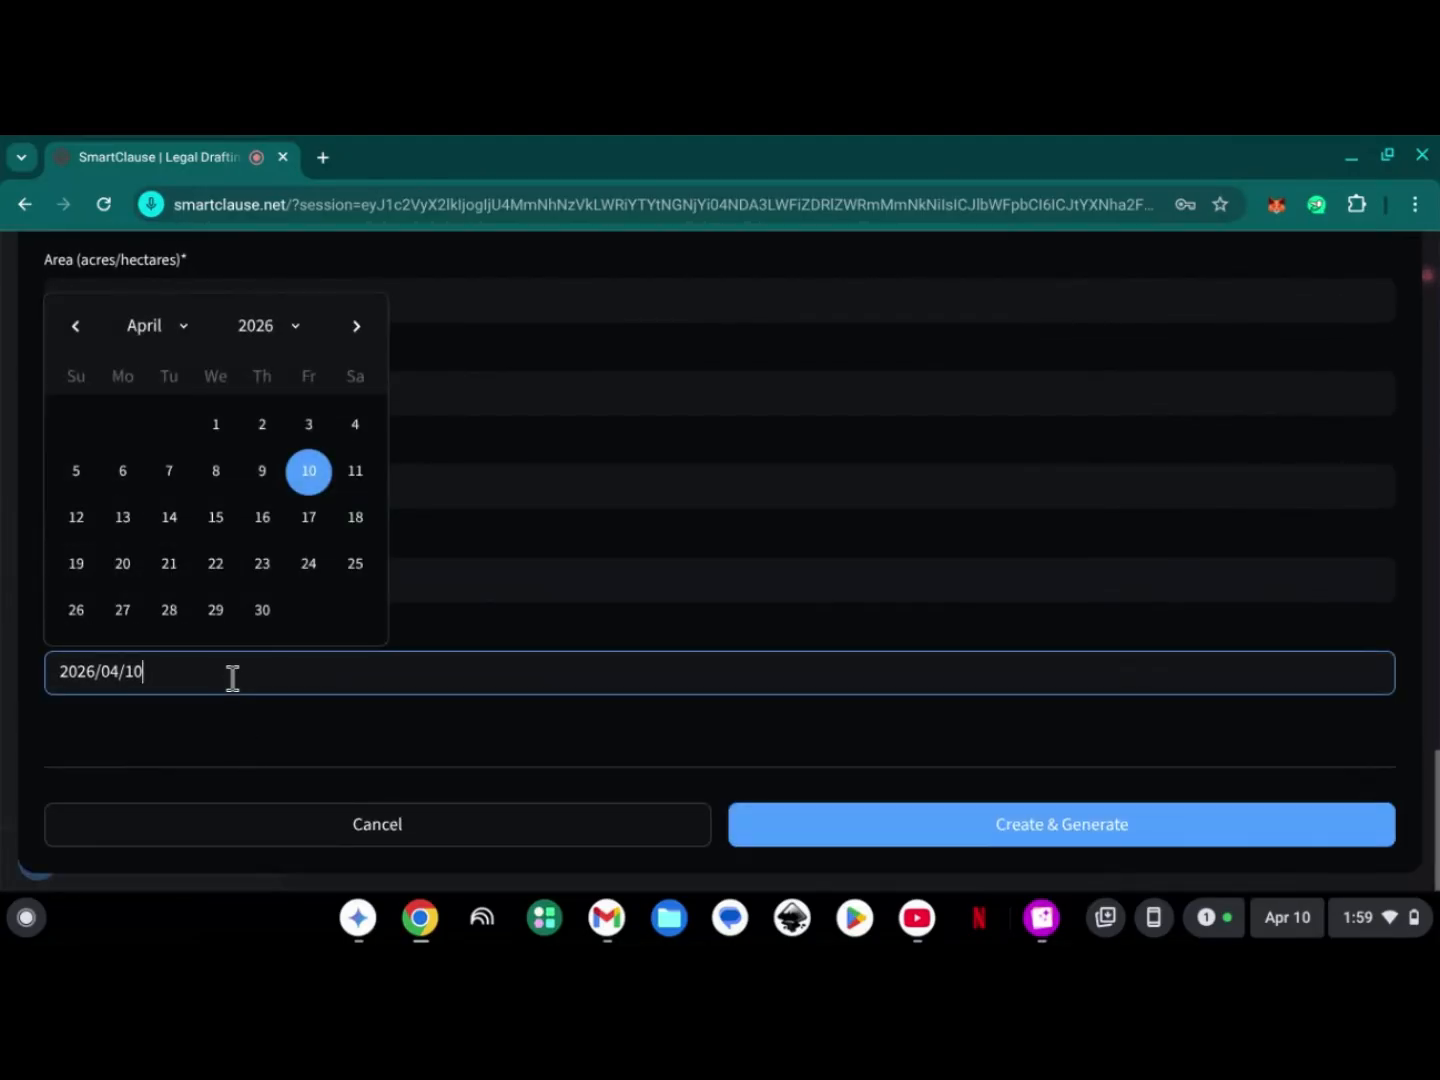
{"action": "left_click", "coordinate": [235, 760]}
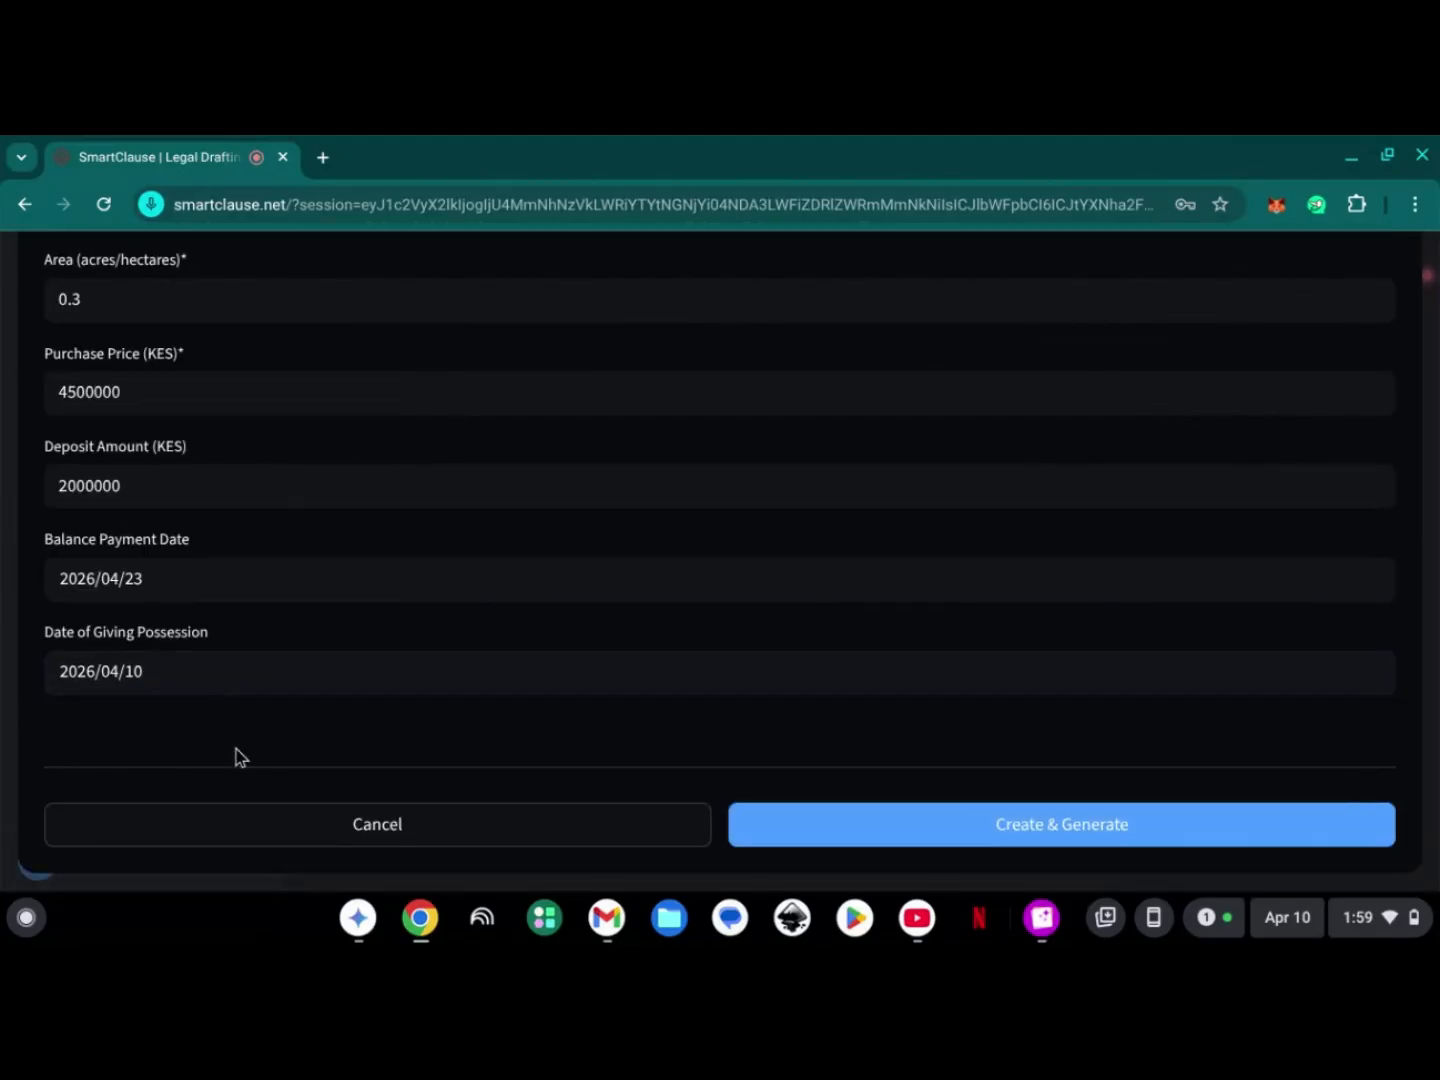
{"action": "left_click", "coordinate": [239, 687]}
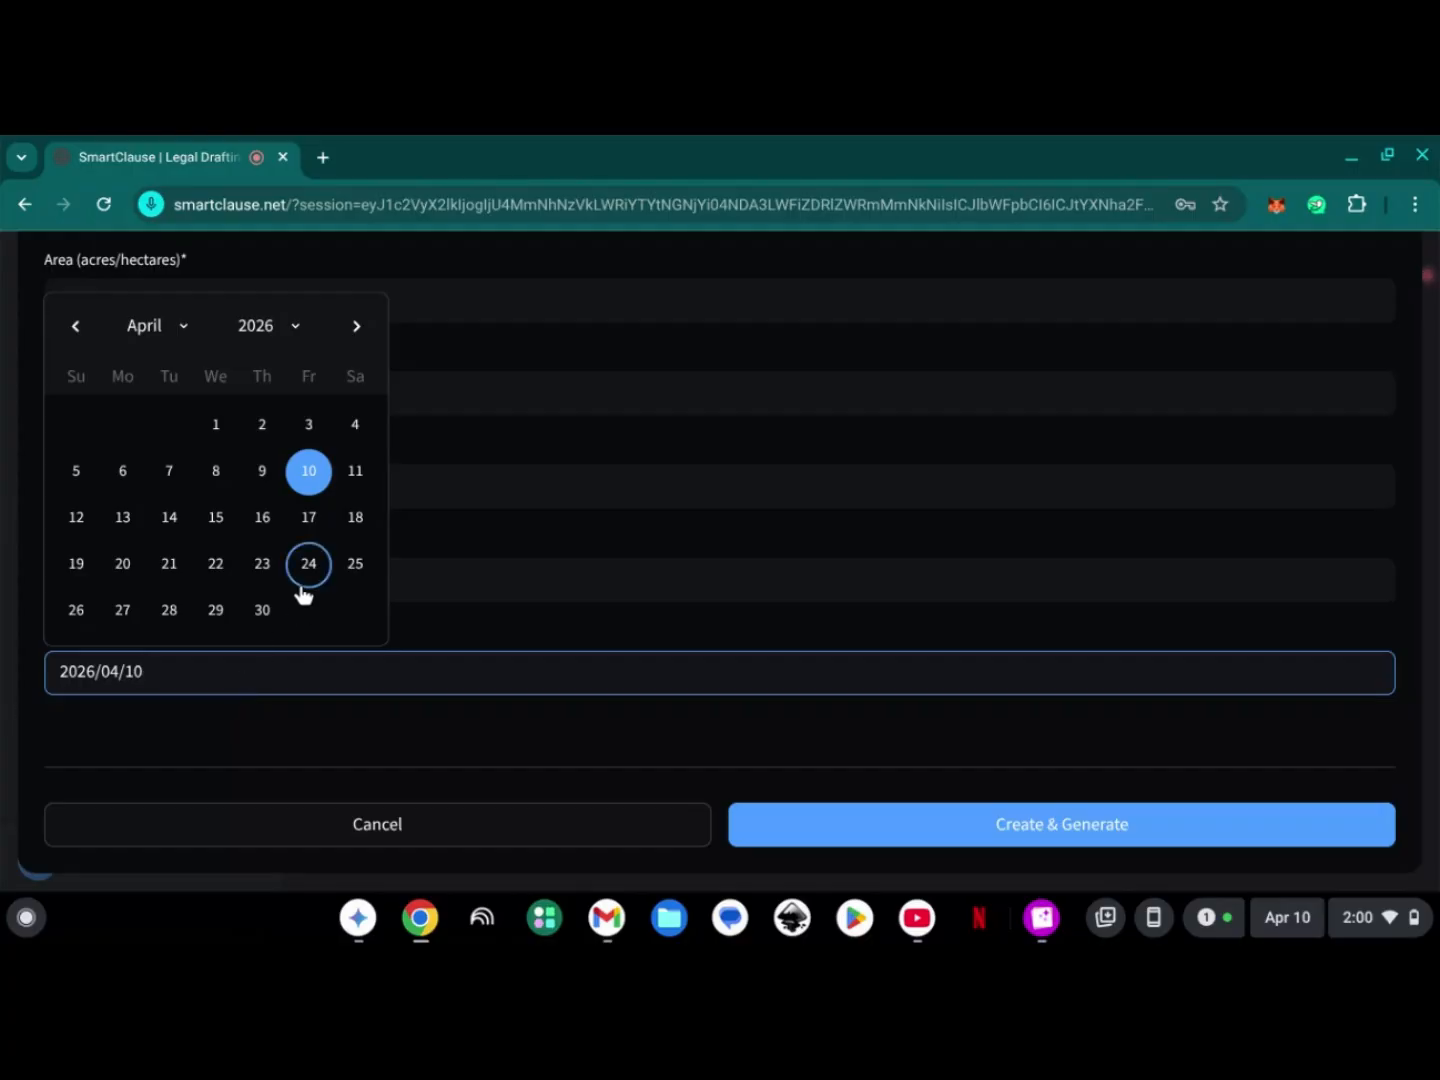
{"action": "left_click", "coordinate": [271, 609]}
{"action": "scroll", "coordinate": [368, 742], "scroll_direction": "down", "scroll_amount": 20}
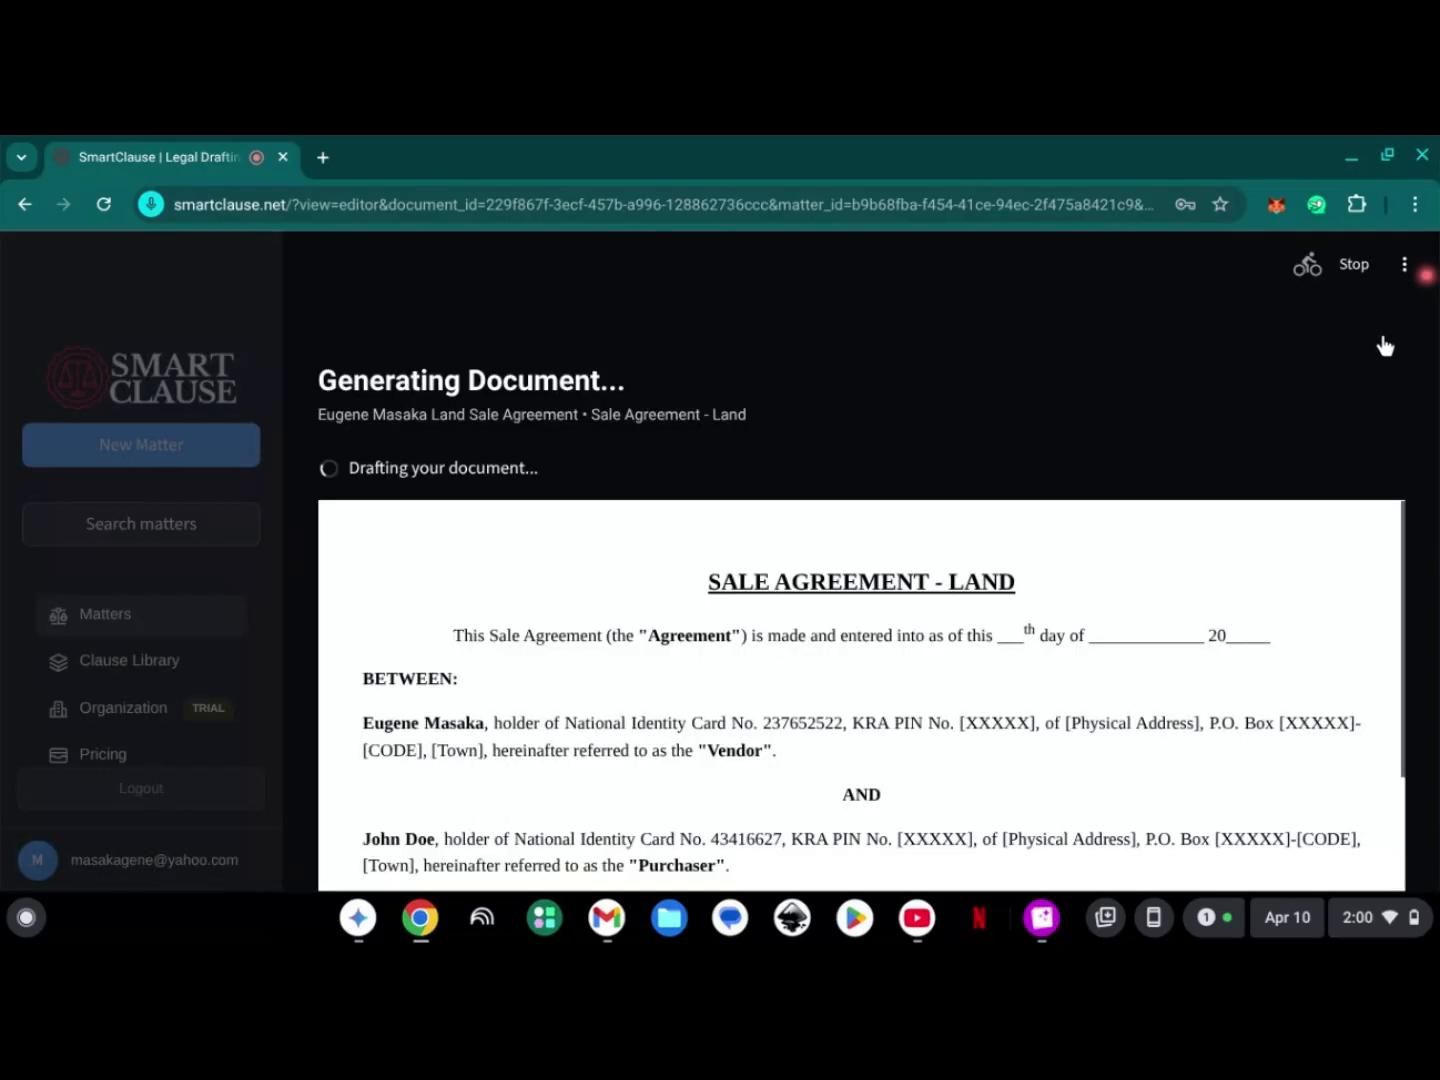
- Review the generated land sale agreement from the parties and recitals through the definitions to the consideration and payment clauses
{"action": "left_click_drag", "start_coordinate": [1438, 350], "coordinate": [1437, 491]}
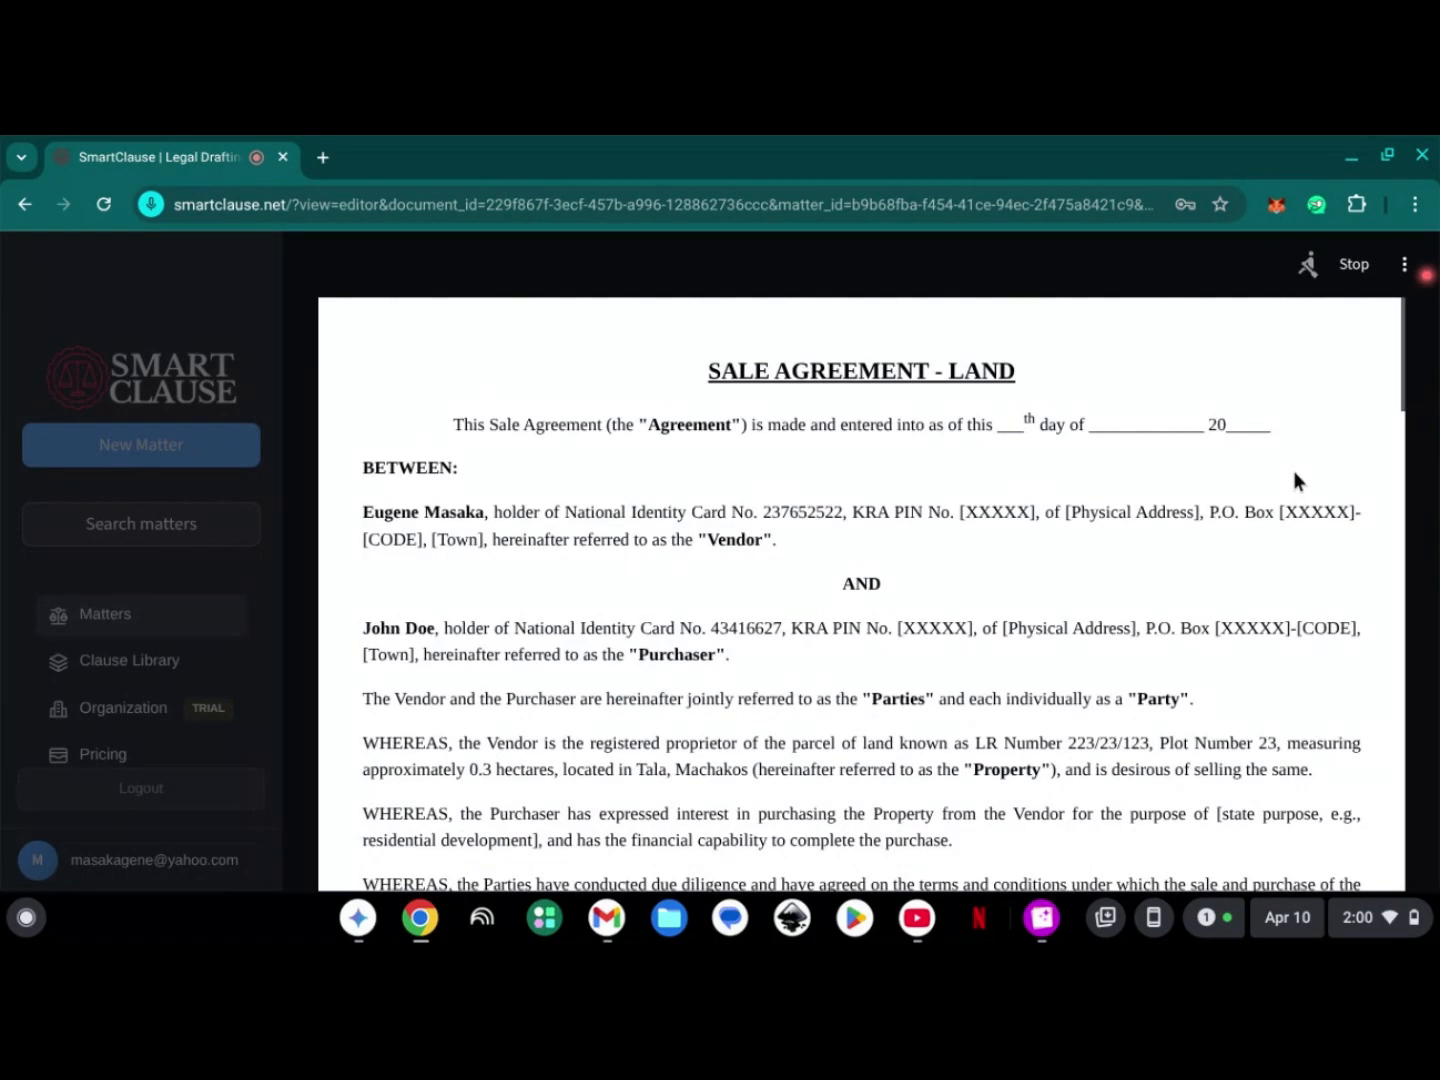
{"action": "scroll", "coordinate": [1245, 481], "scroll_direction": "down", "scroll_amount": 2}
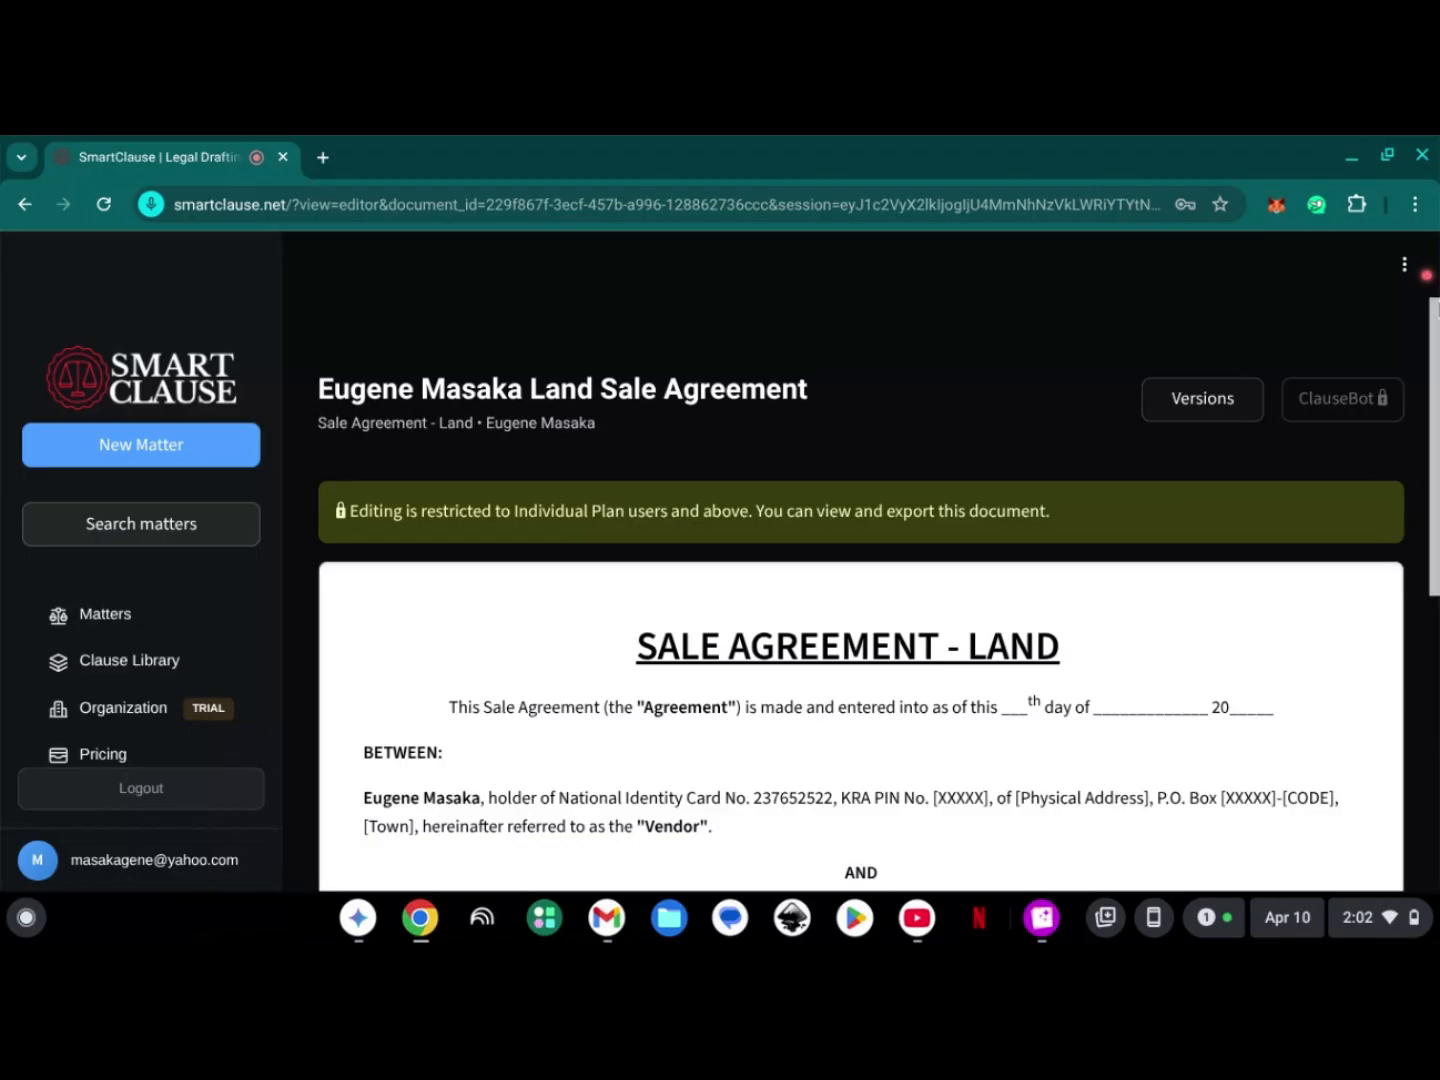
{"action": "scroll", "coordinate": [1437, 325], "scroll_direction": "down", "scroll_amount": 3}
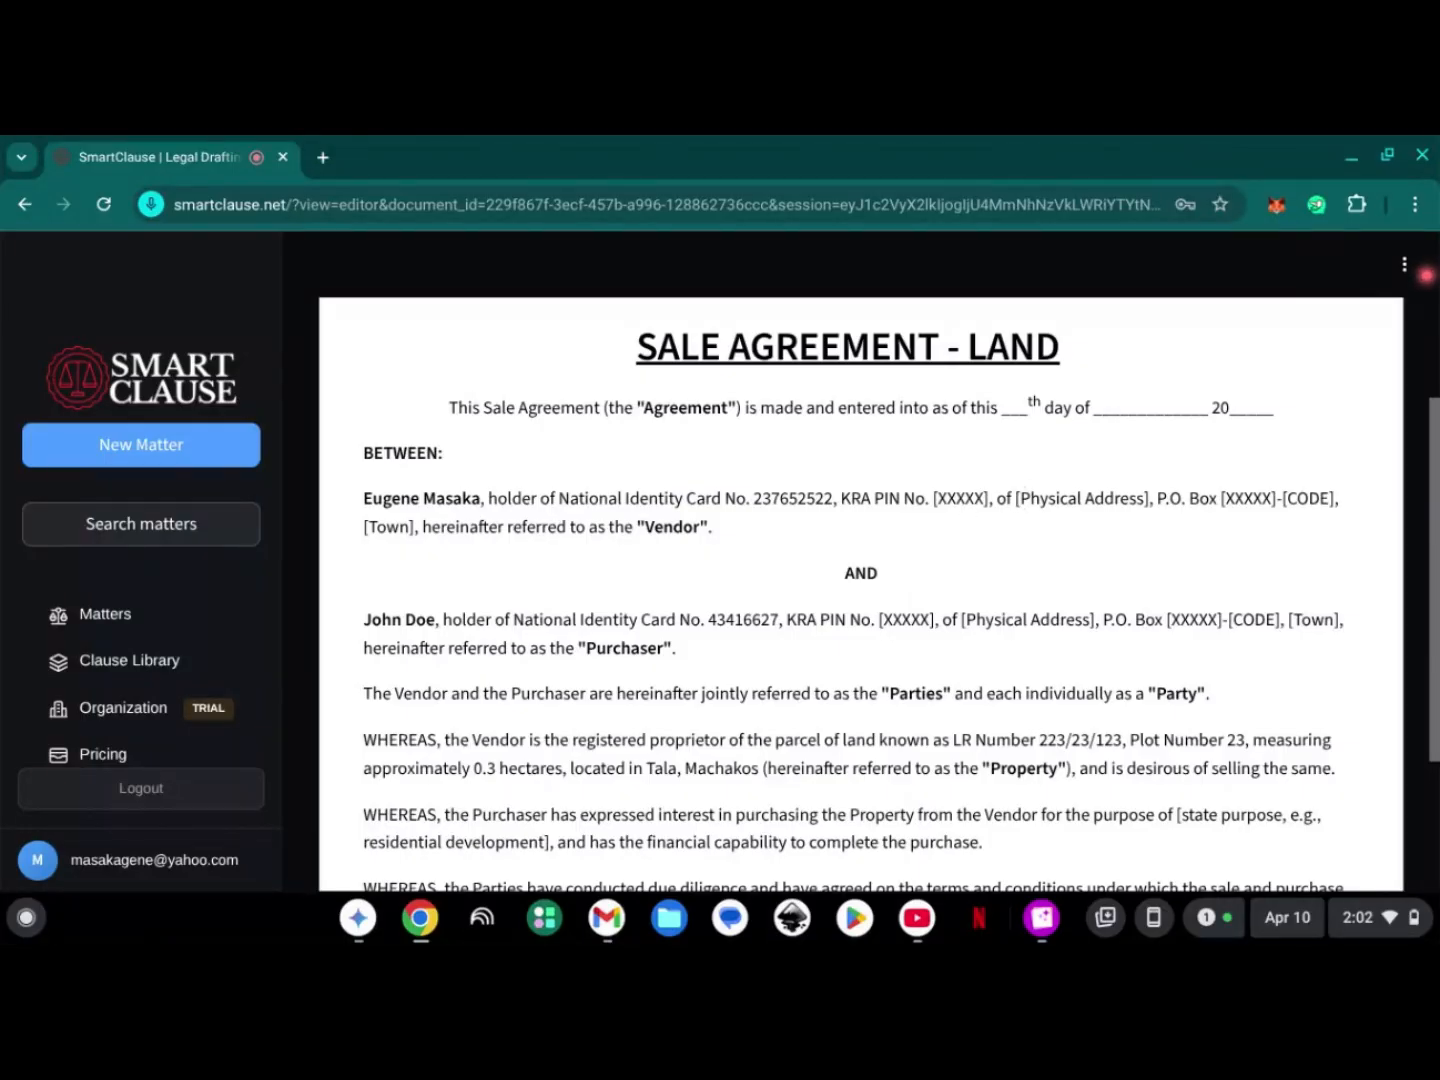
{"action": "scroll", "coordinate": [800, 470], "scroll_direction": "down", "scroll_amount": 6}
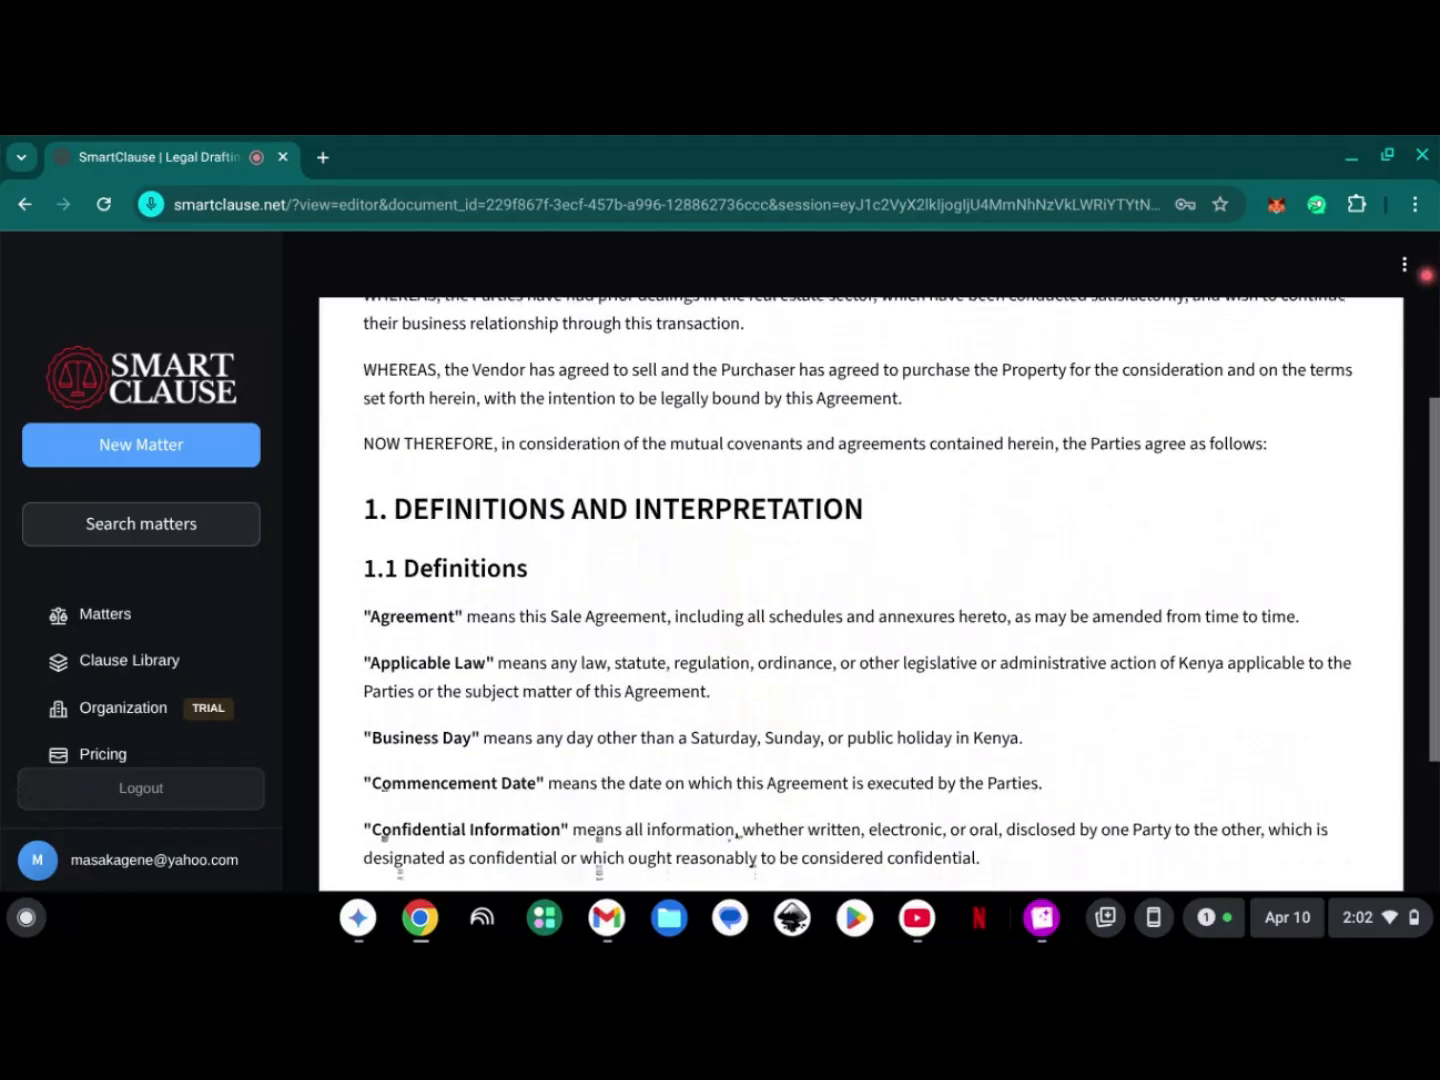
{"action": "scroll", "coordinate": [799, 470], "scroll_direction": "down", "scroll_amount": 10}
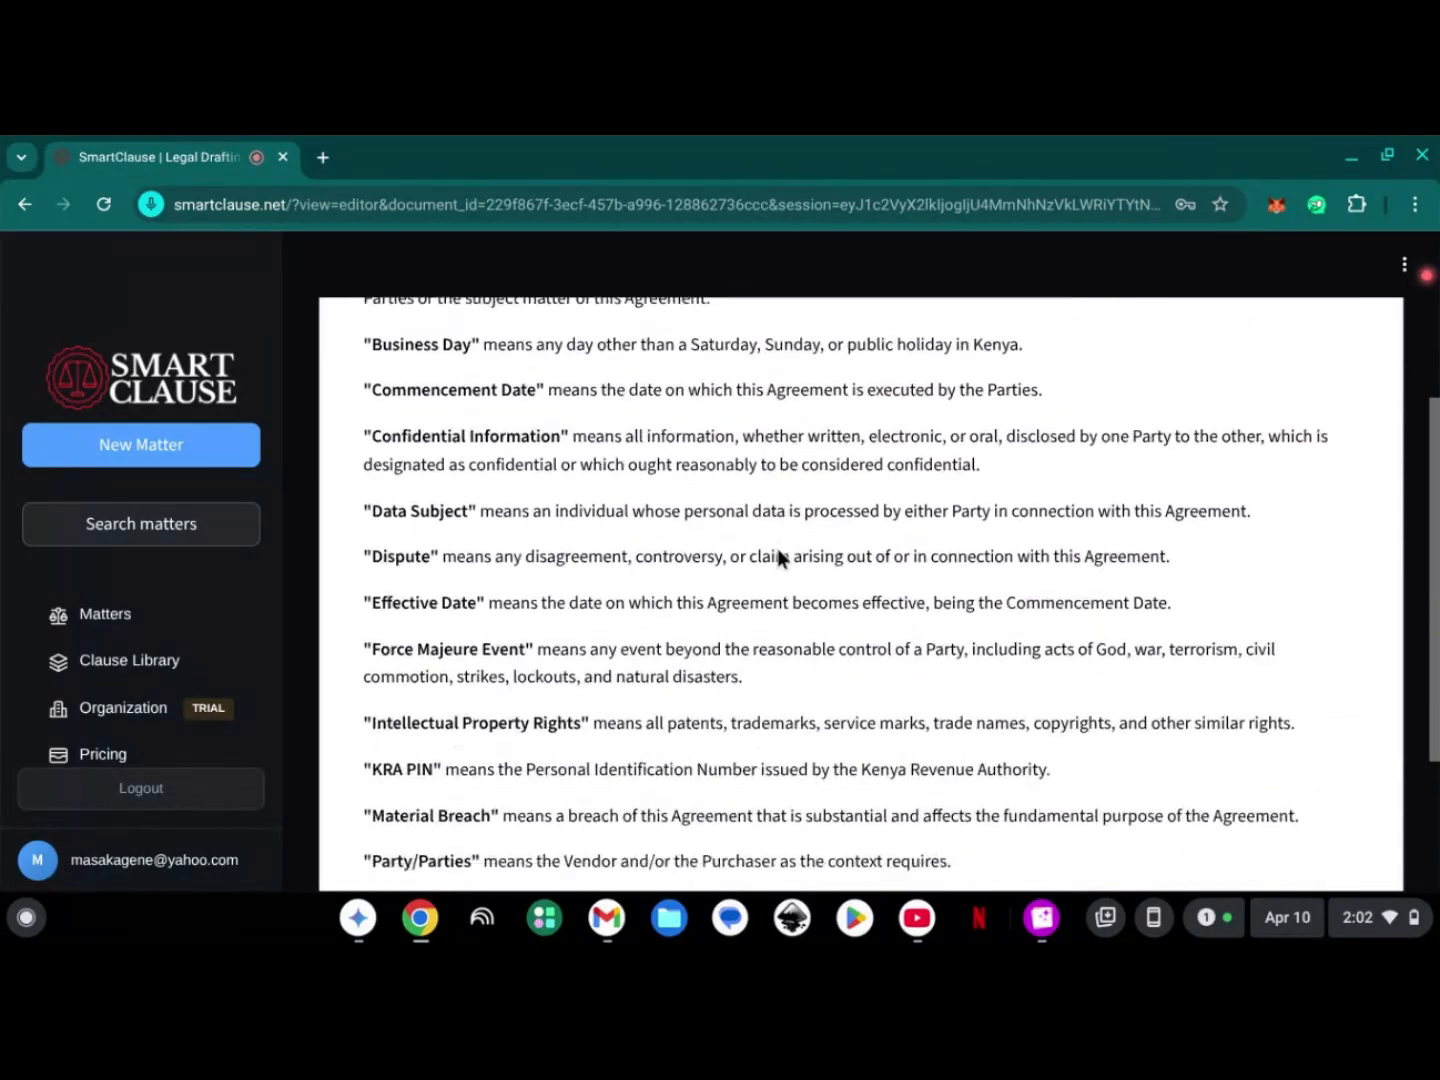
{"action": "scroll", "coordinate": [800, 470], "scroll_direction": "down", "scroll_amount": 12}
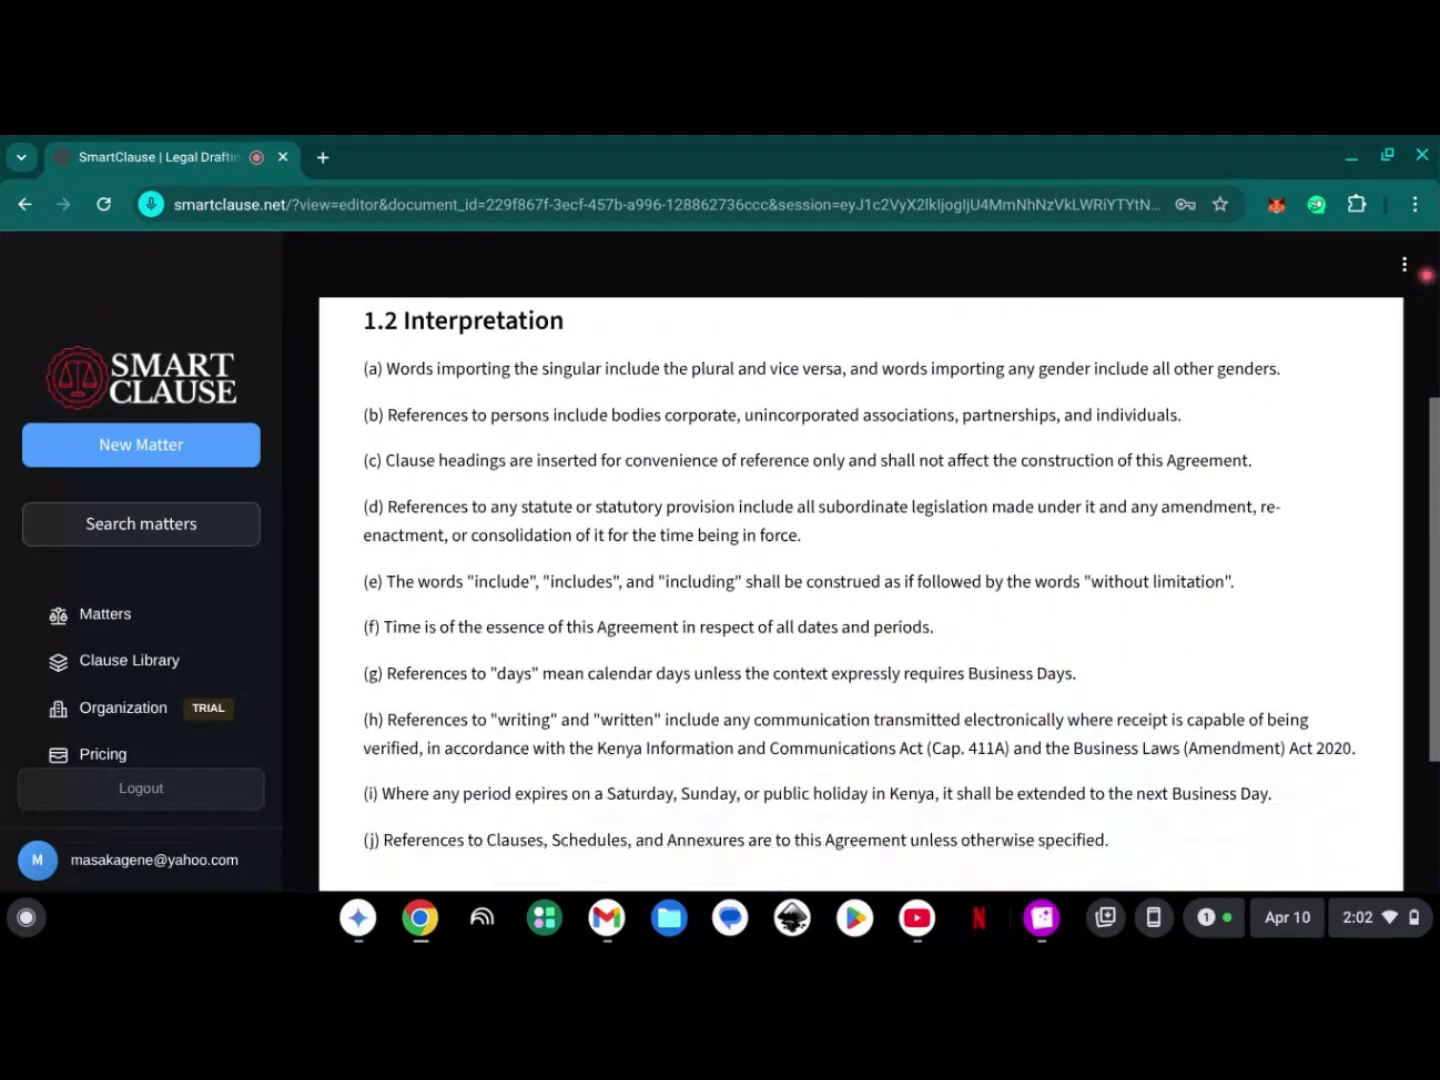
{"action": "scroll", "coordinate": [861, 581], "scroll_direction": "down", "scroll_amount": 6}
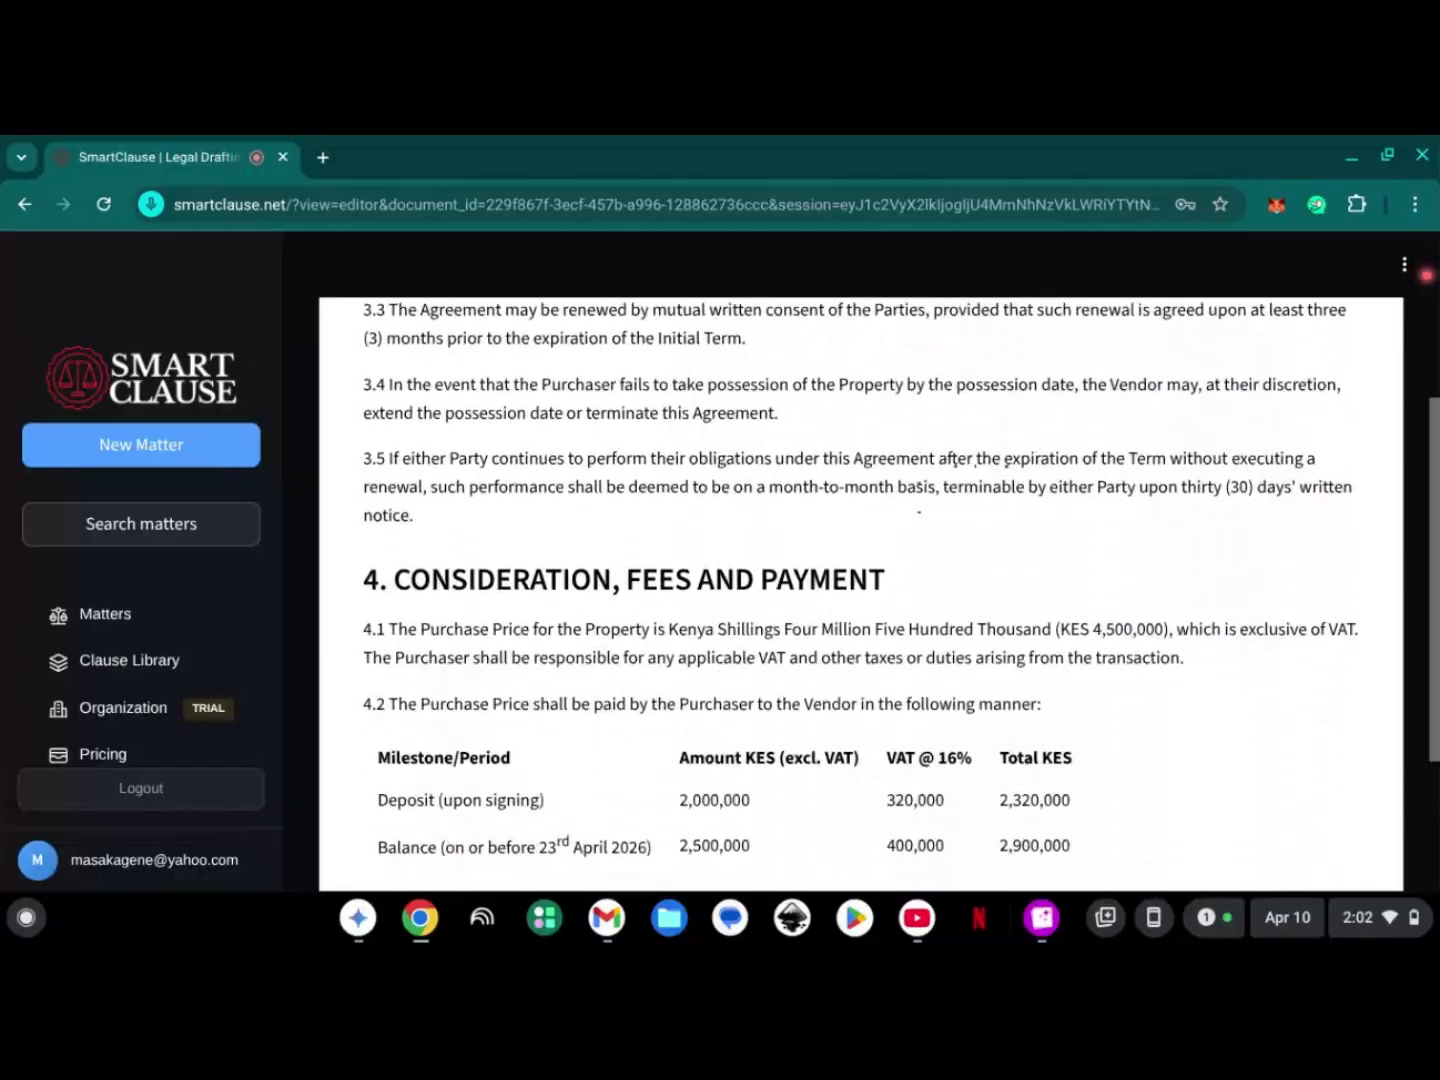
{"action": "scroll", "coordinate": [860, 580], "scroll_direction": "up", "scroll_amount": 1}
{"action": "scroll", "coordinate": [861, 580], "scroll_direction": "down", "scroll_amount": 7}
{"action": "scroll", "coordinate": [861, 580], "scroll_direction": "down", "scroll_amount": 3}
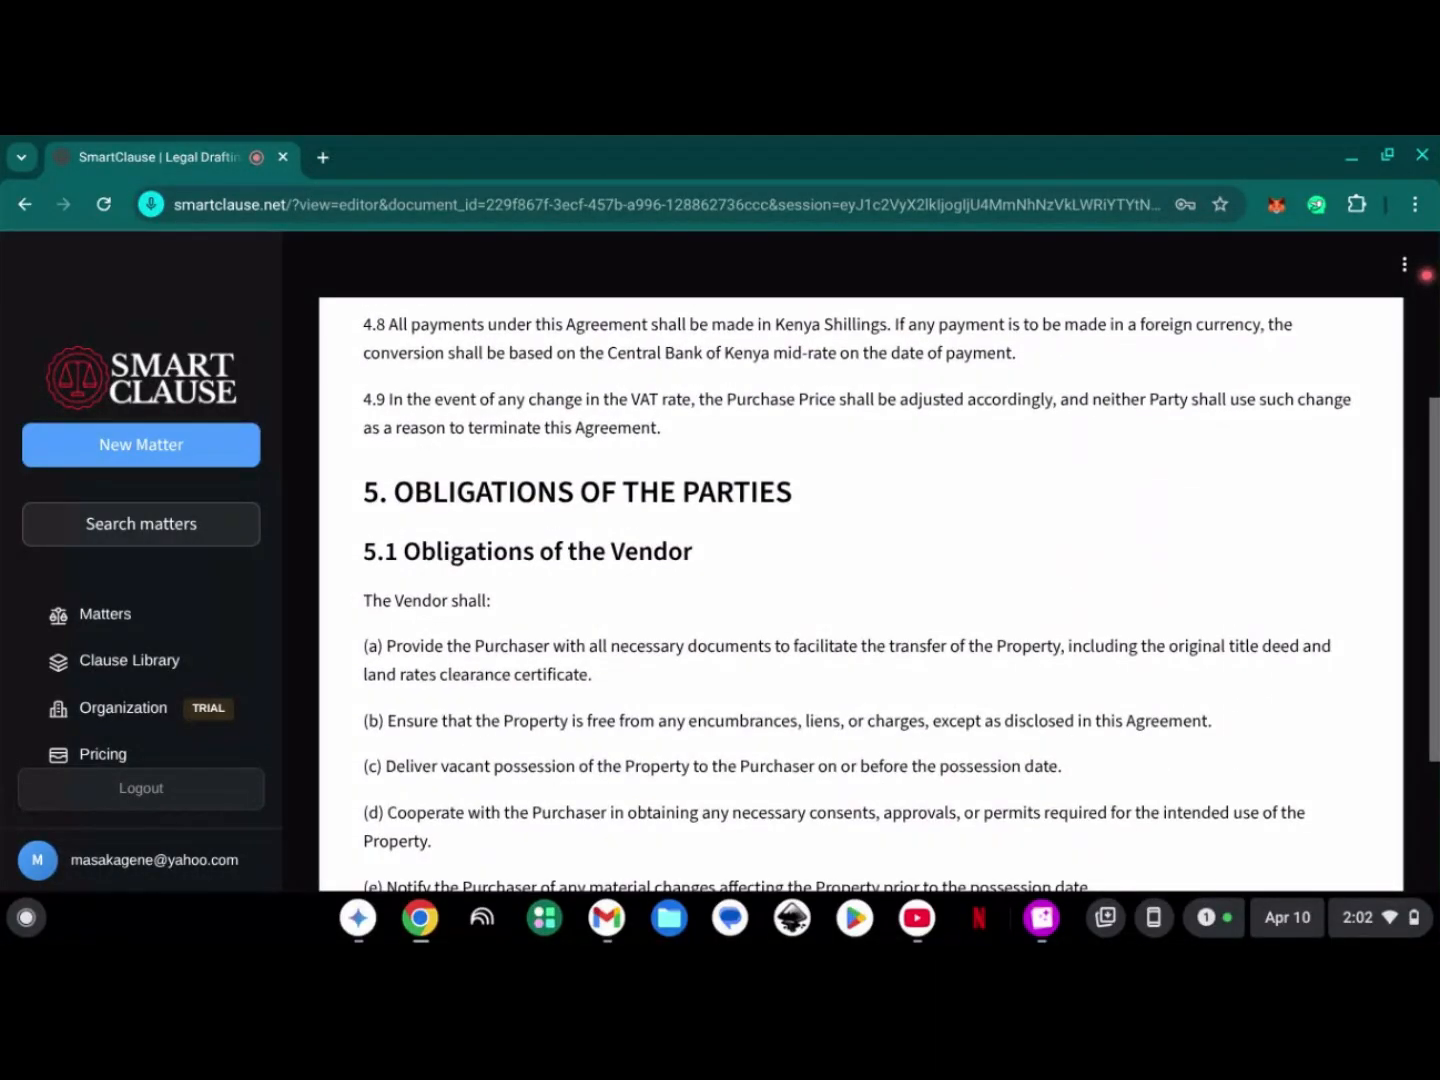
- Examine the rest of the agreement, from the parties' obligations and warranties through the general provisions to the signature blocks
{"action": "scroll", "coordinate": [861, 580], "scroll_direction": "down", "scroll_amount": 10}
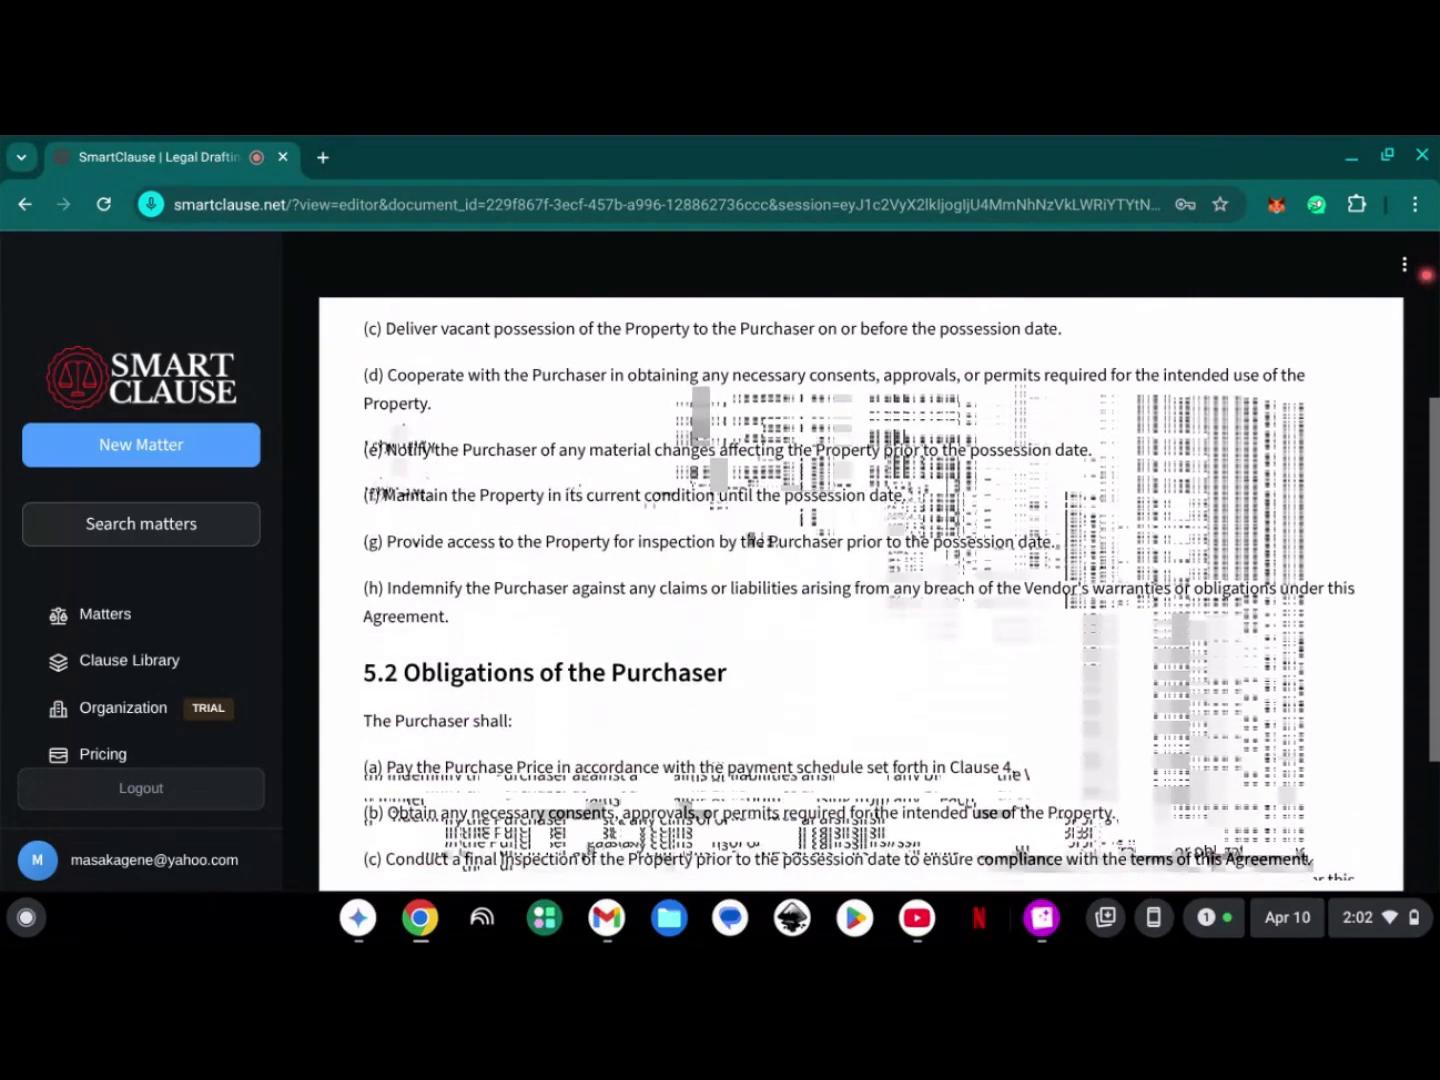
{"action": "scroll", "coordinate": [860, 581], "scroll_direction": "down", "scroll_amount": 13}
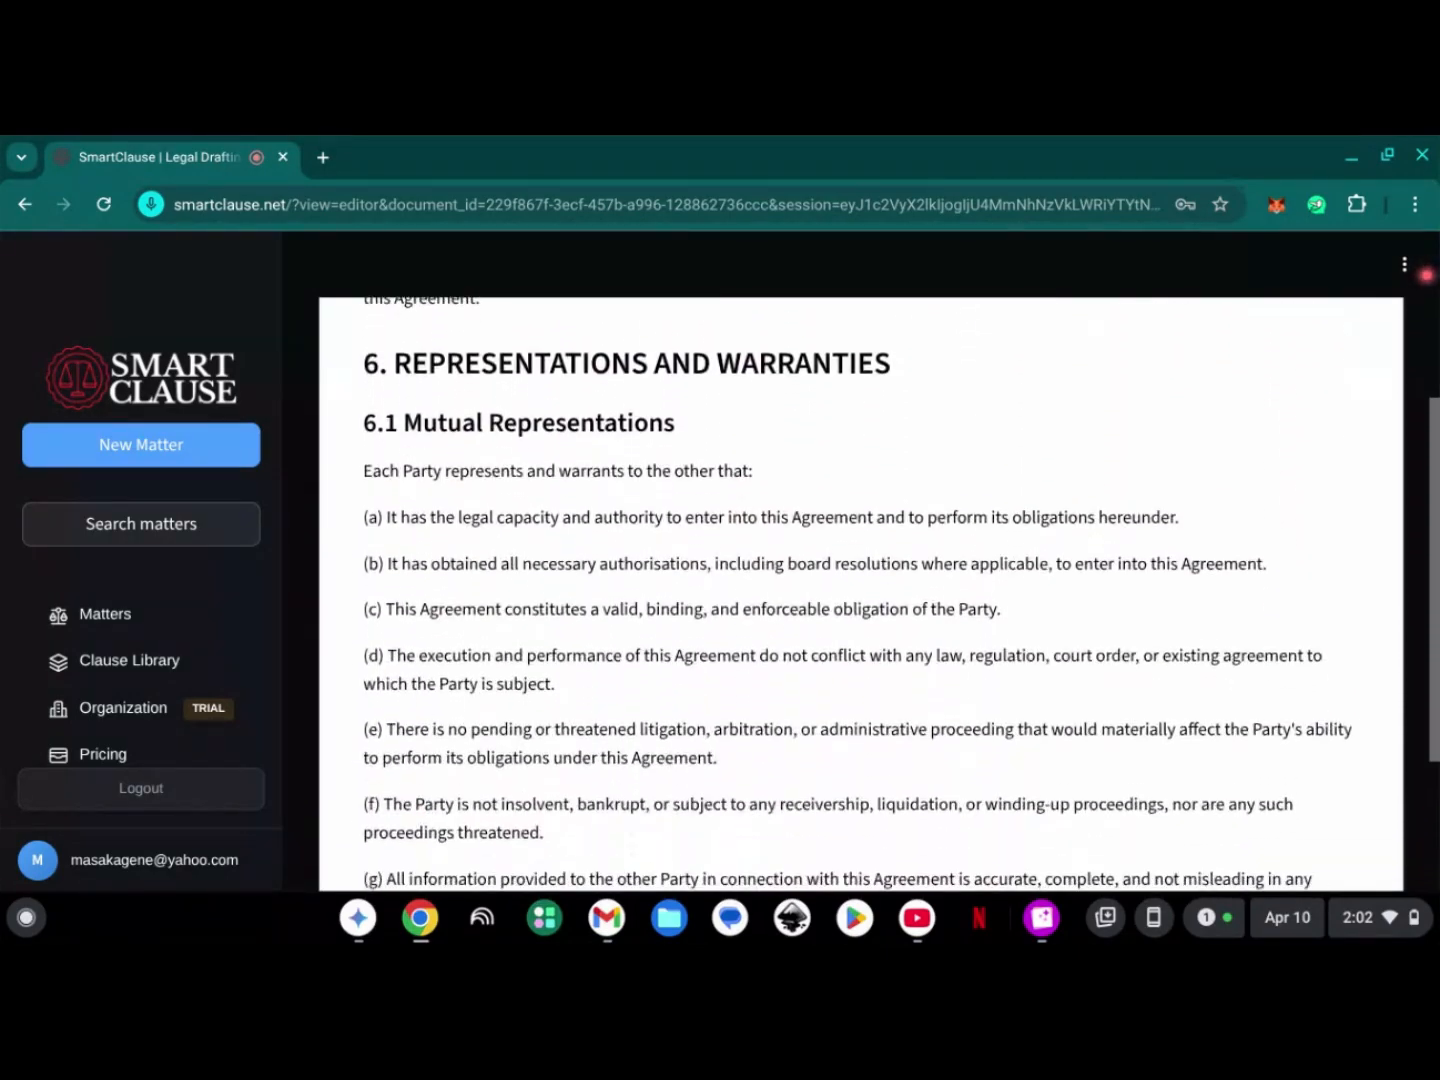
{"action": "scroll", "coordinate": [861, 580], "scroll_direction": "down", "scroll_amount": 13}
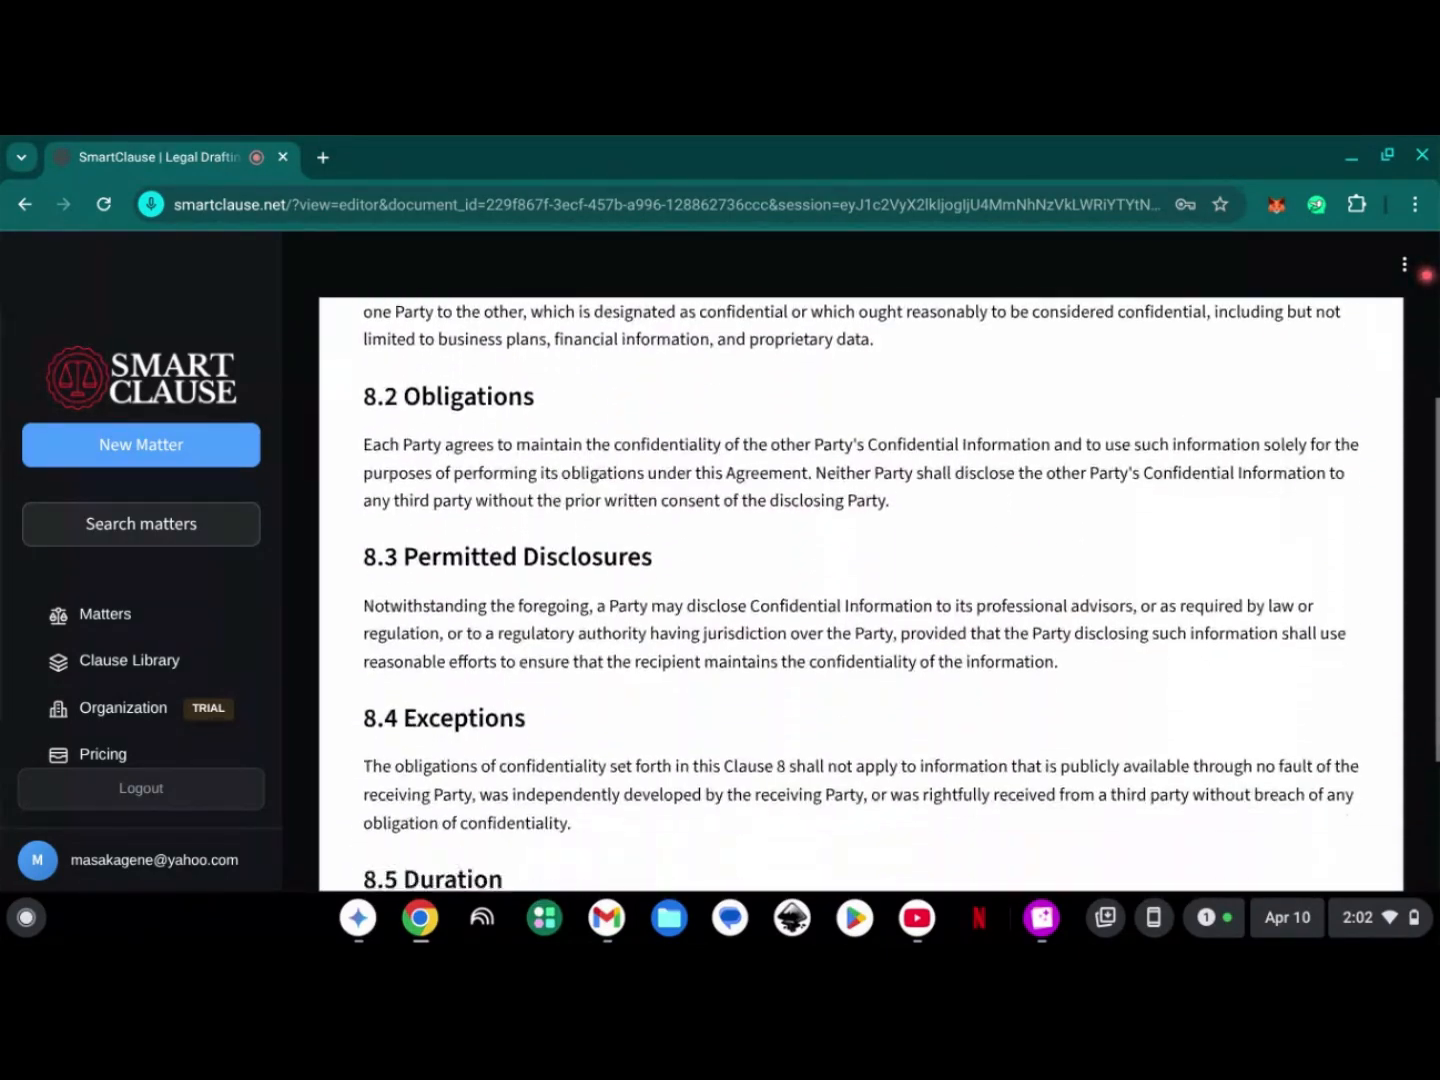
{"action": "scroll", "coordinate": [861, 581], "scroll_direction": "down", "scroll_amount": 14}
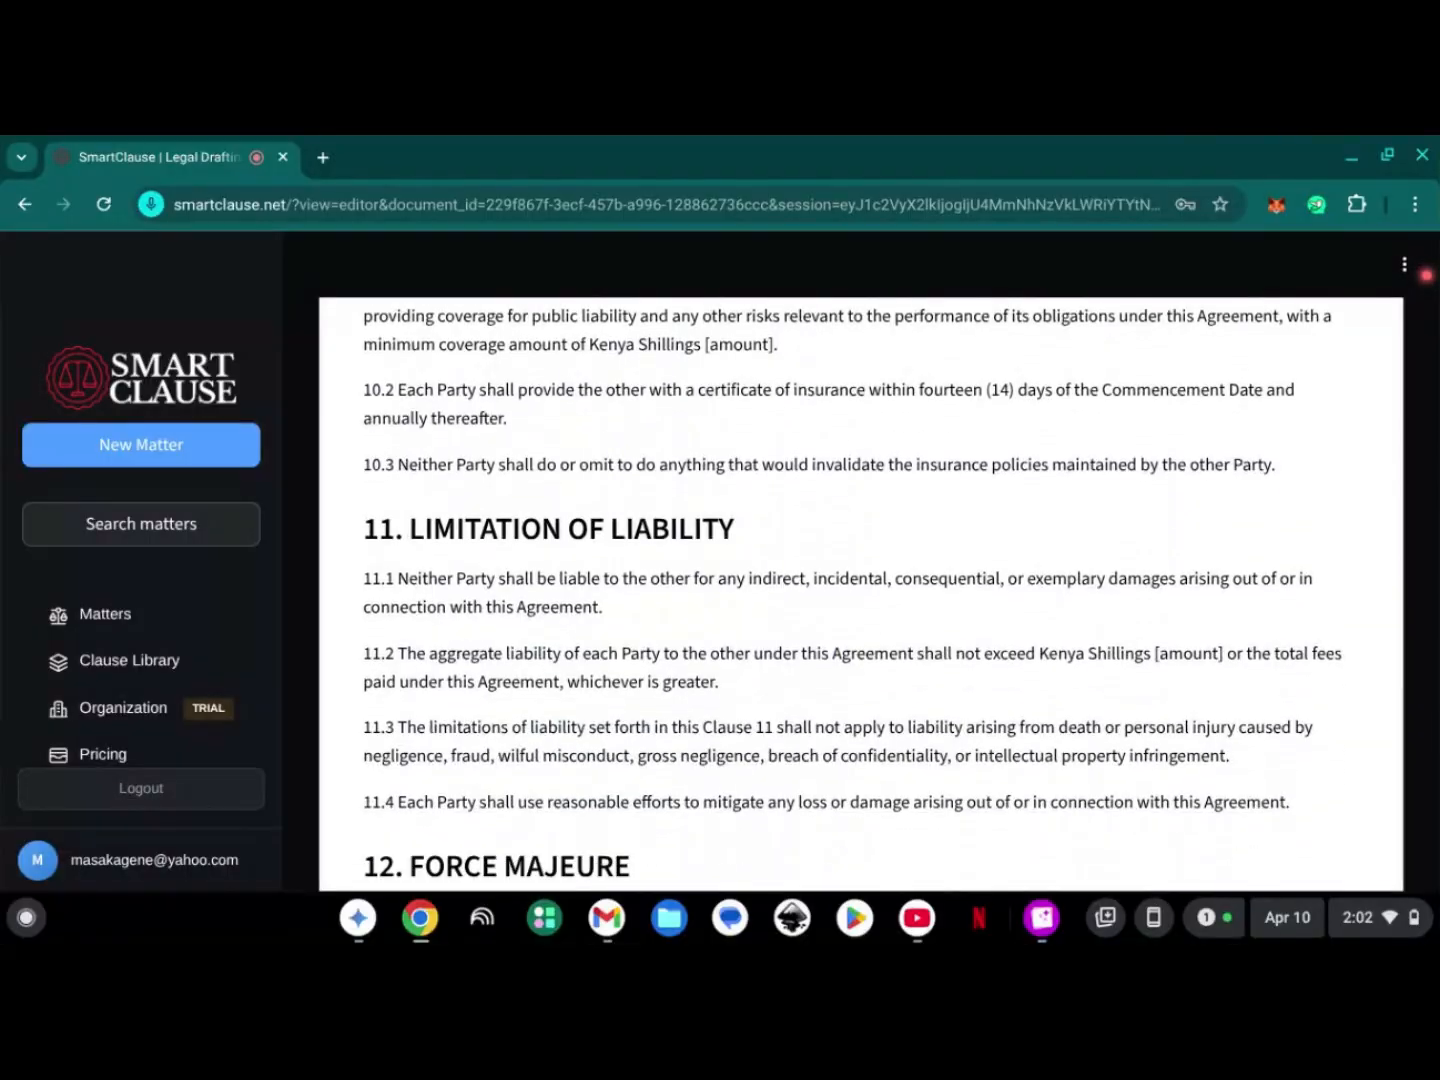
{"action": "scroll", "coordinate": [861, 580], "scroll_direction": "down", "scroll_amount": 14}
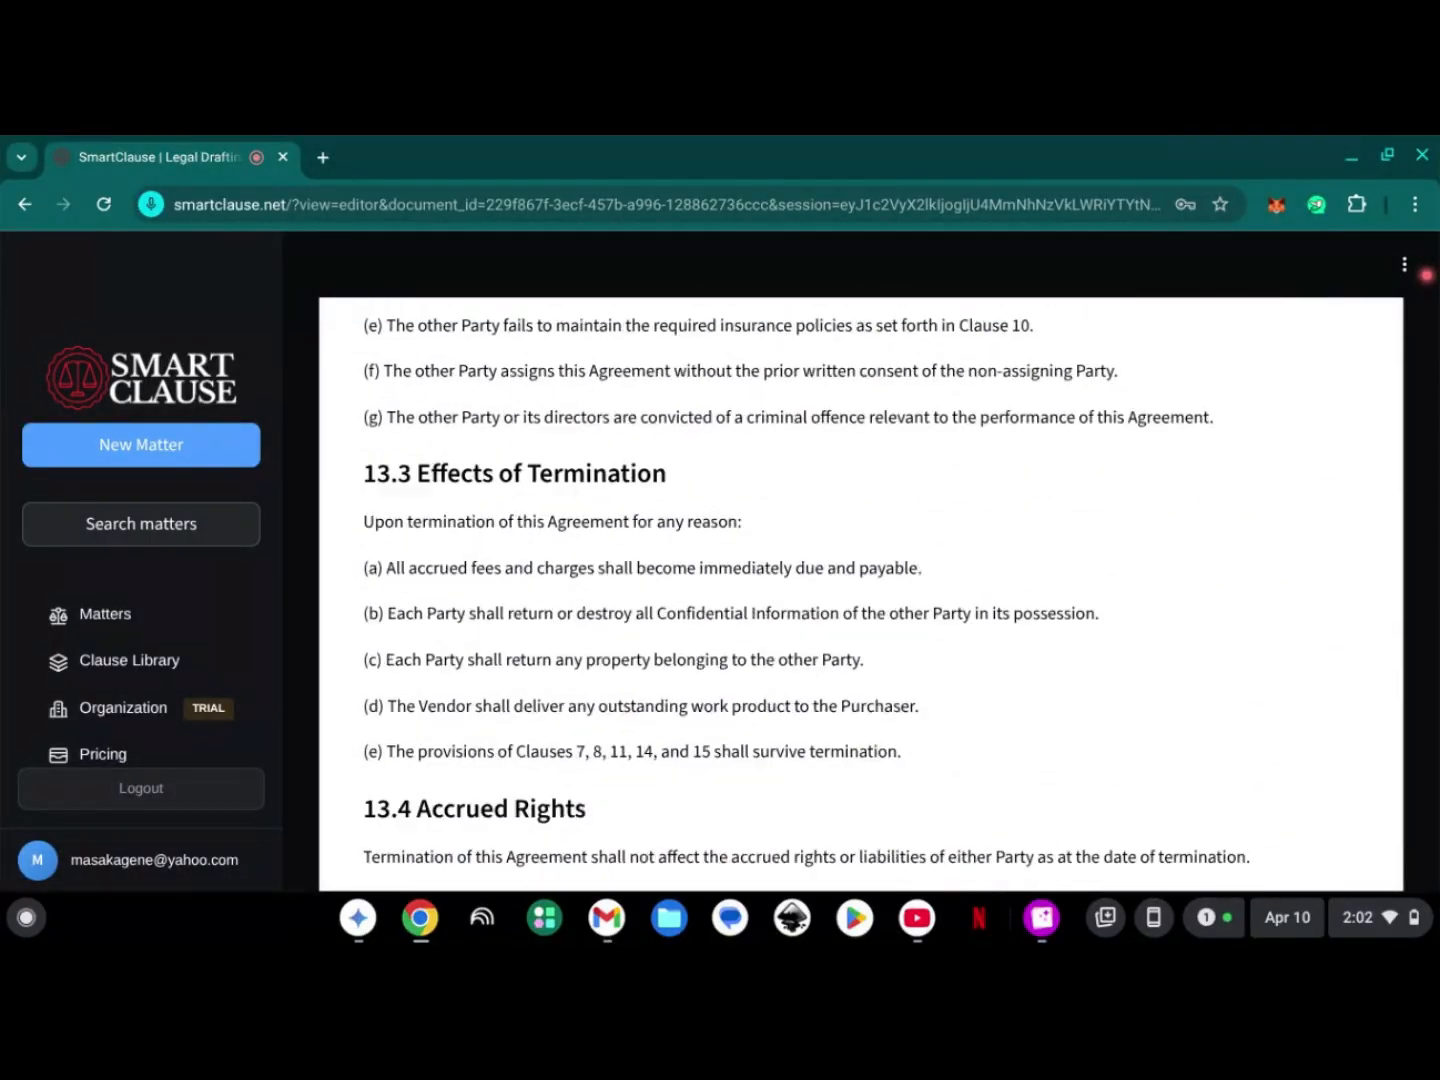
{"action": "scroll", "coordinate": [860, 581], "scroll_direction": "down", "scroll_amount": 4}
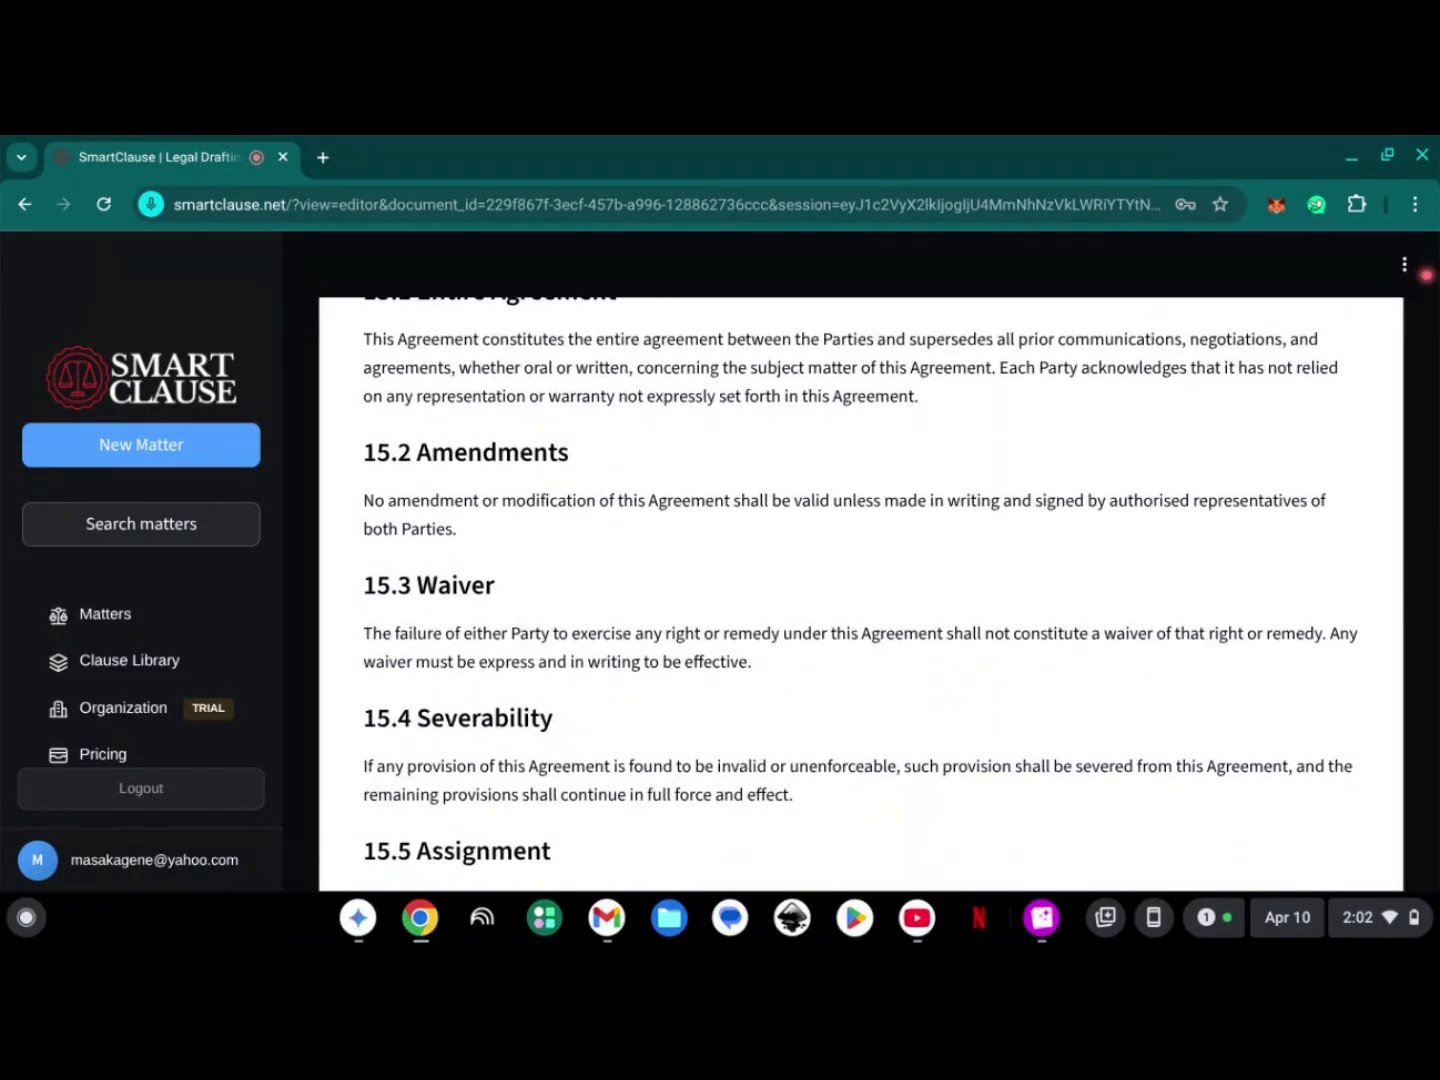
{"action": "scroll", "coordinate": [860, 580], "scroll_direction": "down", "scroll_amount": 16}
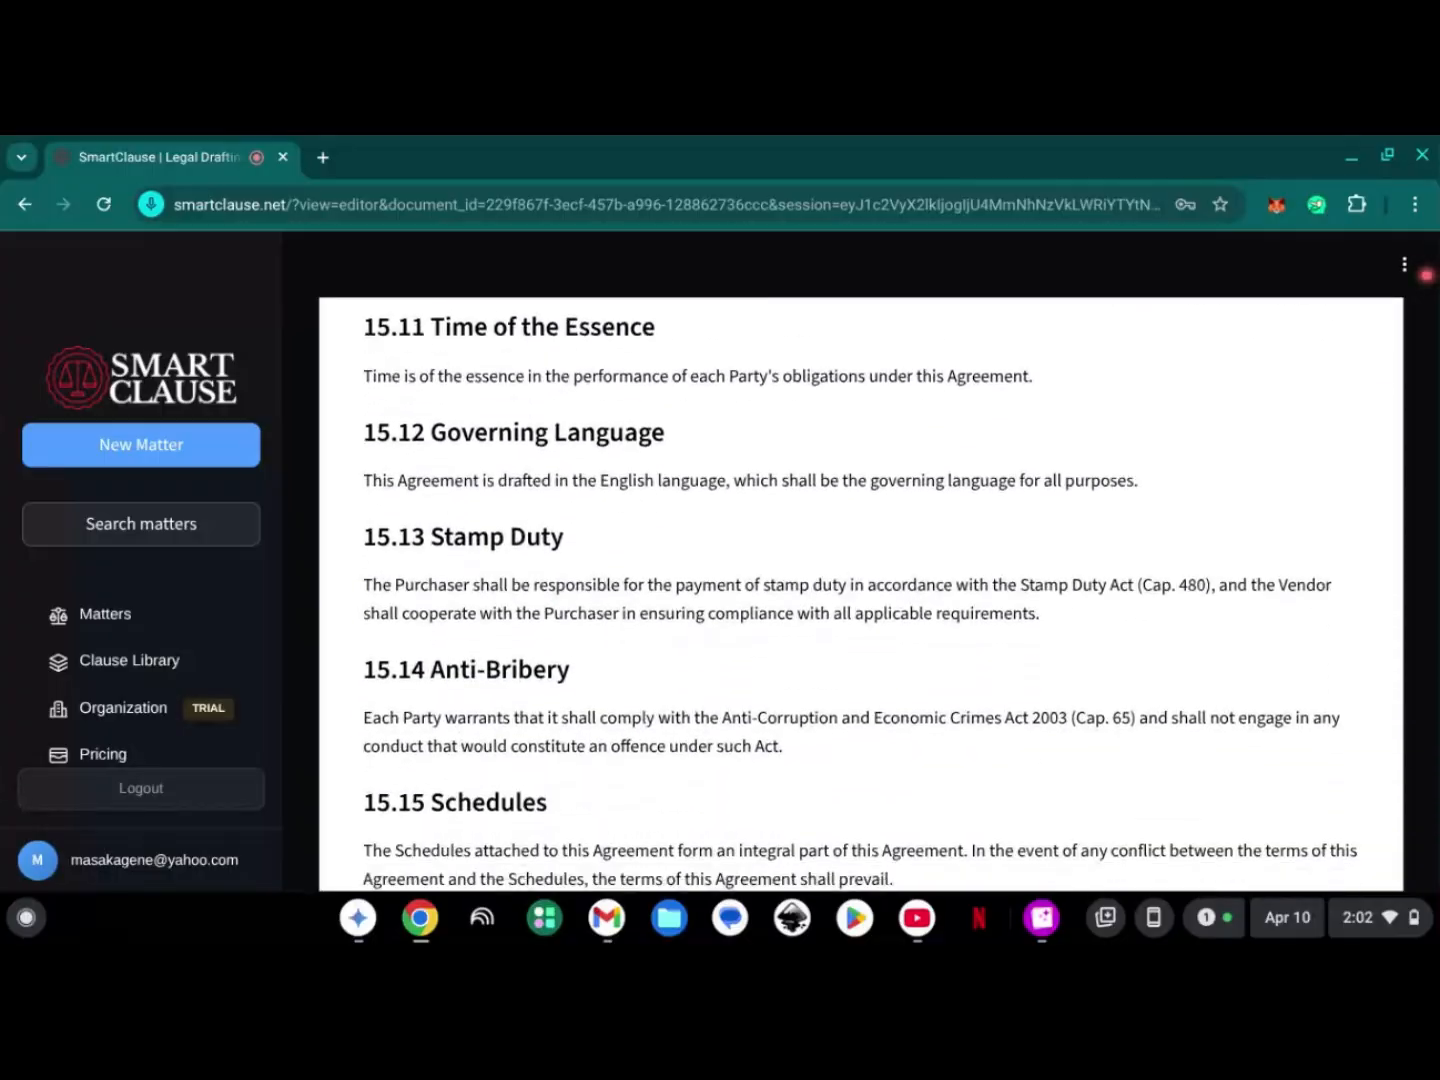
{"action": "scroll", "coordinate": [860, 580], "scroll_direction": "down", "scroll_amount": 6}
{"action": "scroll", "coordinate": [861, 580], "scroll_direction": "up", "scroll_amount": 5}
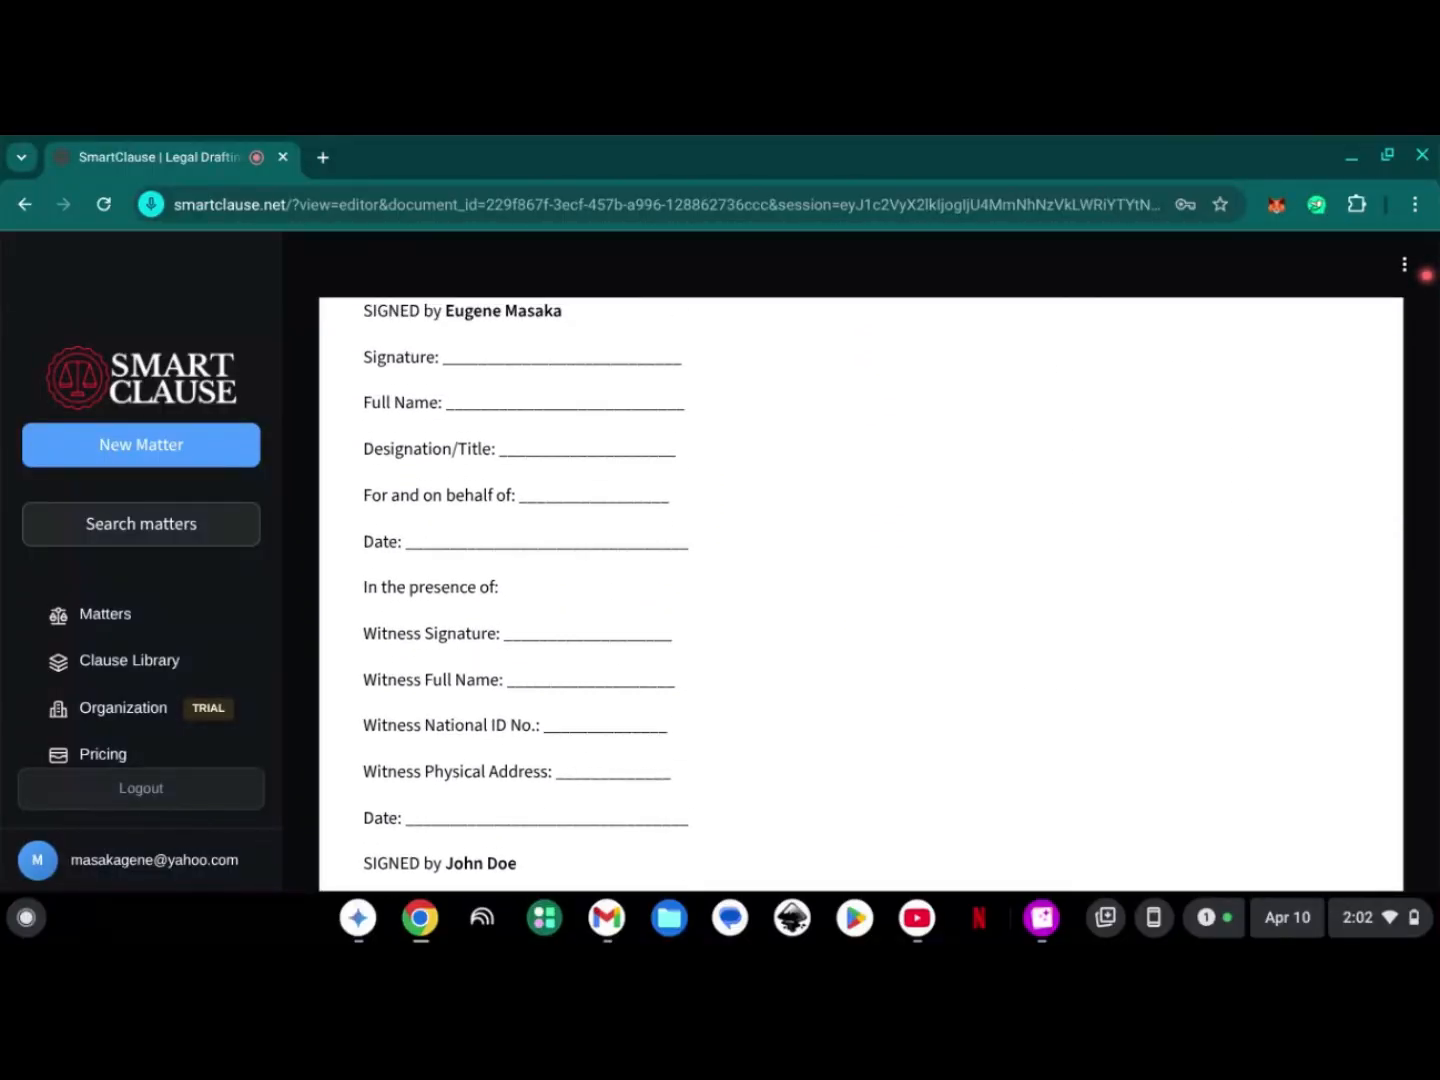
{"action": "scroll", "coordinate": [861, 580], "scroll_direction": "up", "scroll_amount": 2}
- Export the generated land sale agreement as a DOCX file
{"action": "scroll", "coordinate": [861, 581], "scroll_direction": "down", "scroll_amount": 7}
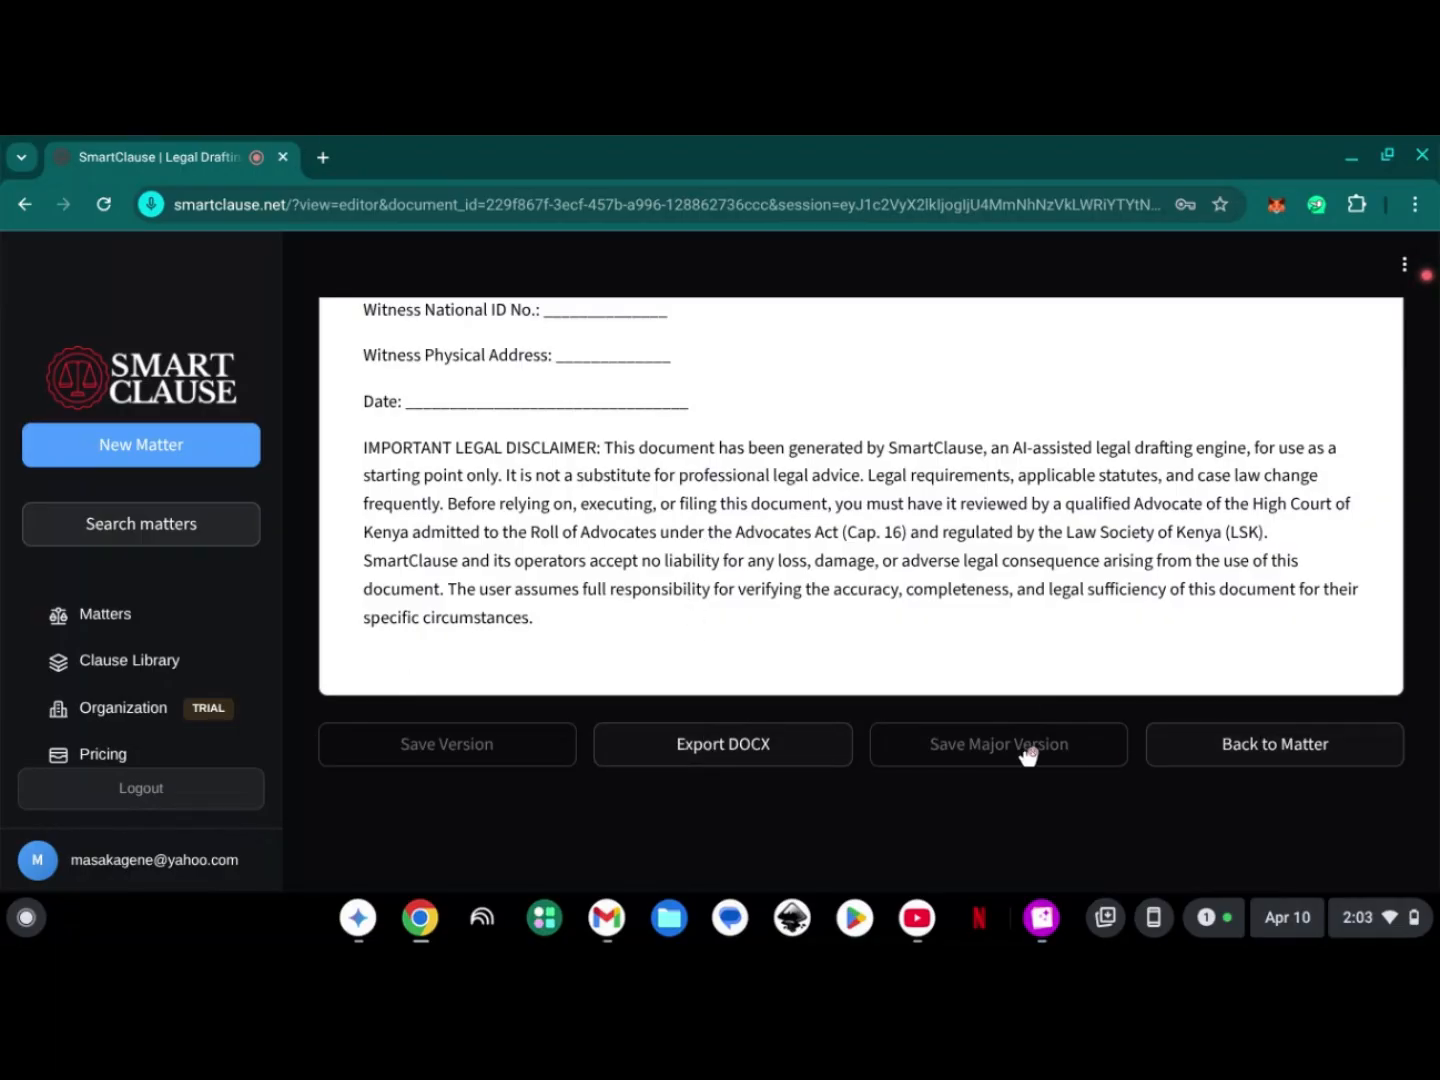
{"action": "left_click", "coordinate": [763, 745]}
{"action": "scroll", "coordinate": [1236, 650], "scroll_direction": "up", "scroll_amount": 6}
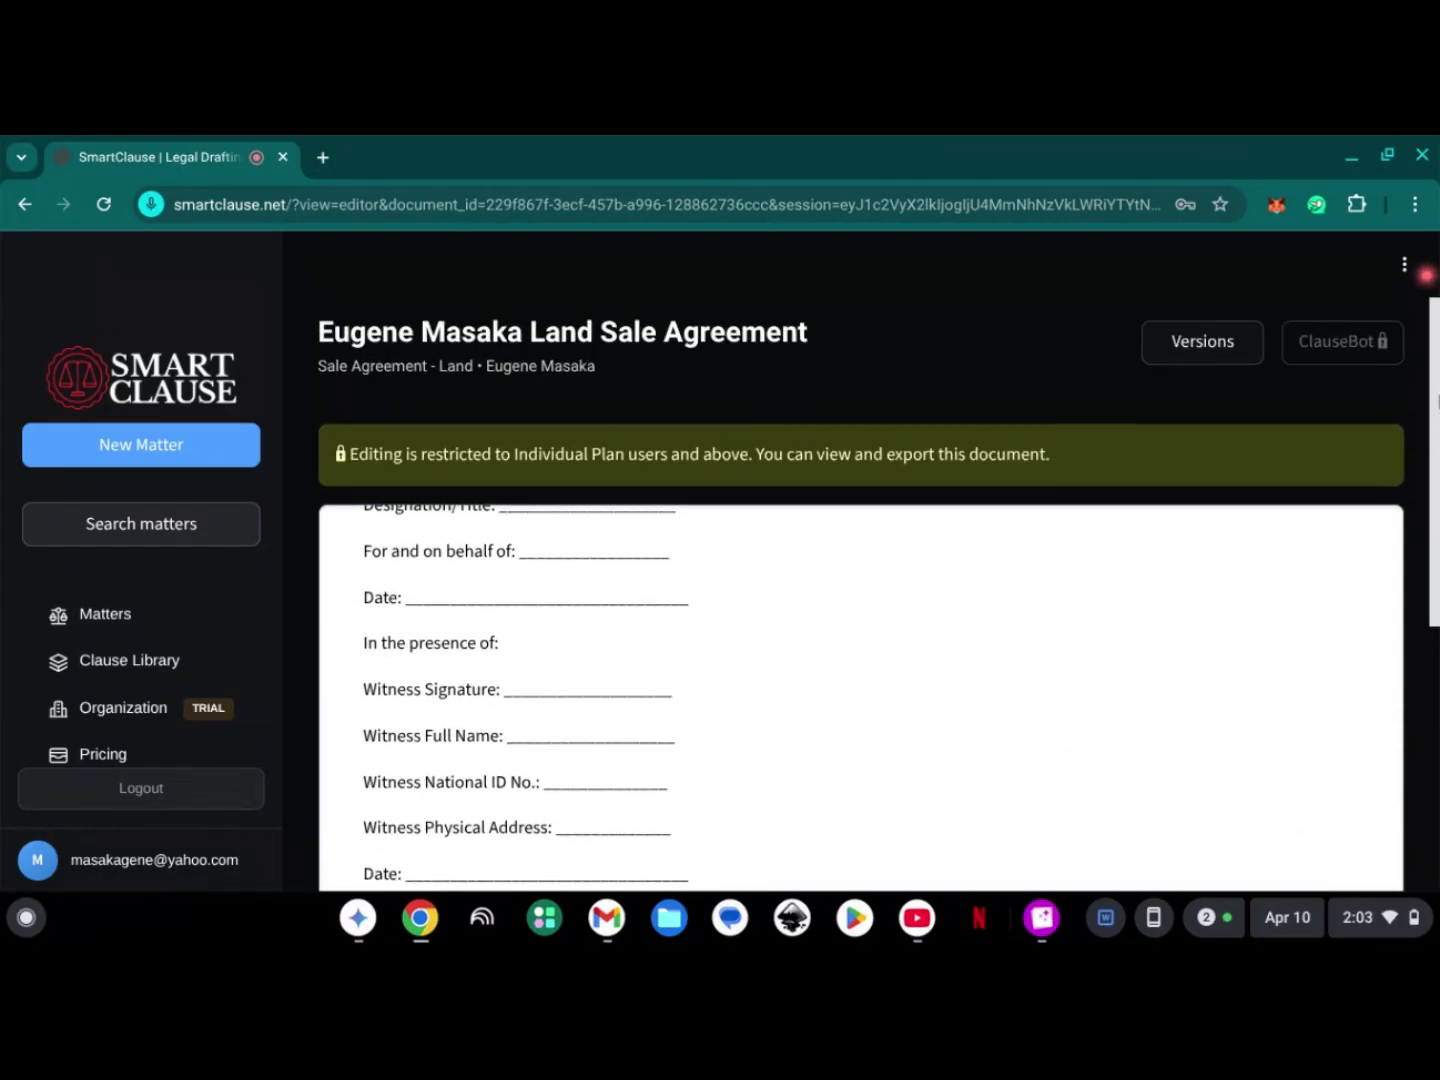
{"action": "scroll", "coordinate": [1427, 461], "scroll_direction": "down", "scroll_amount": 2}
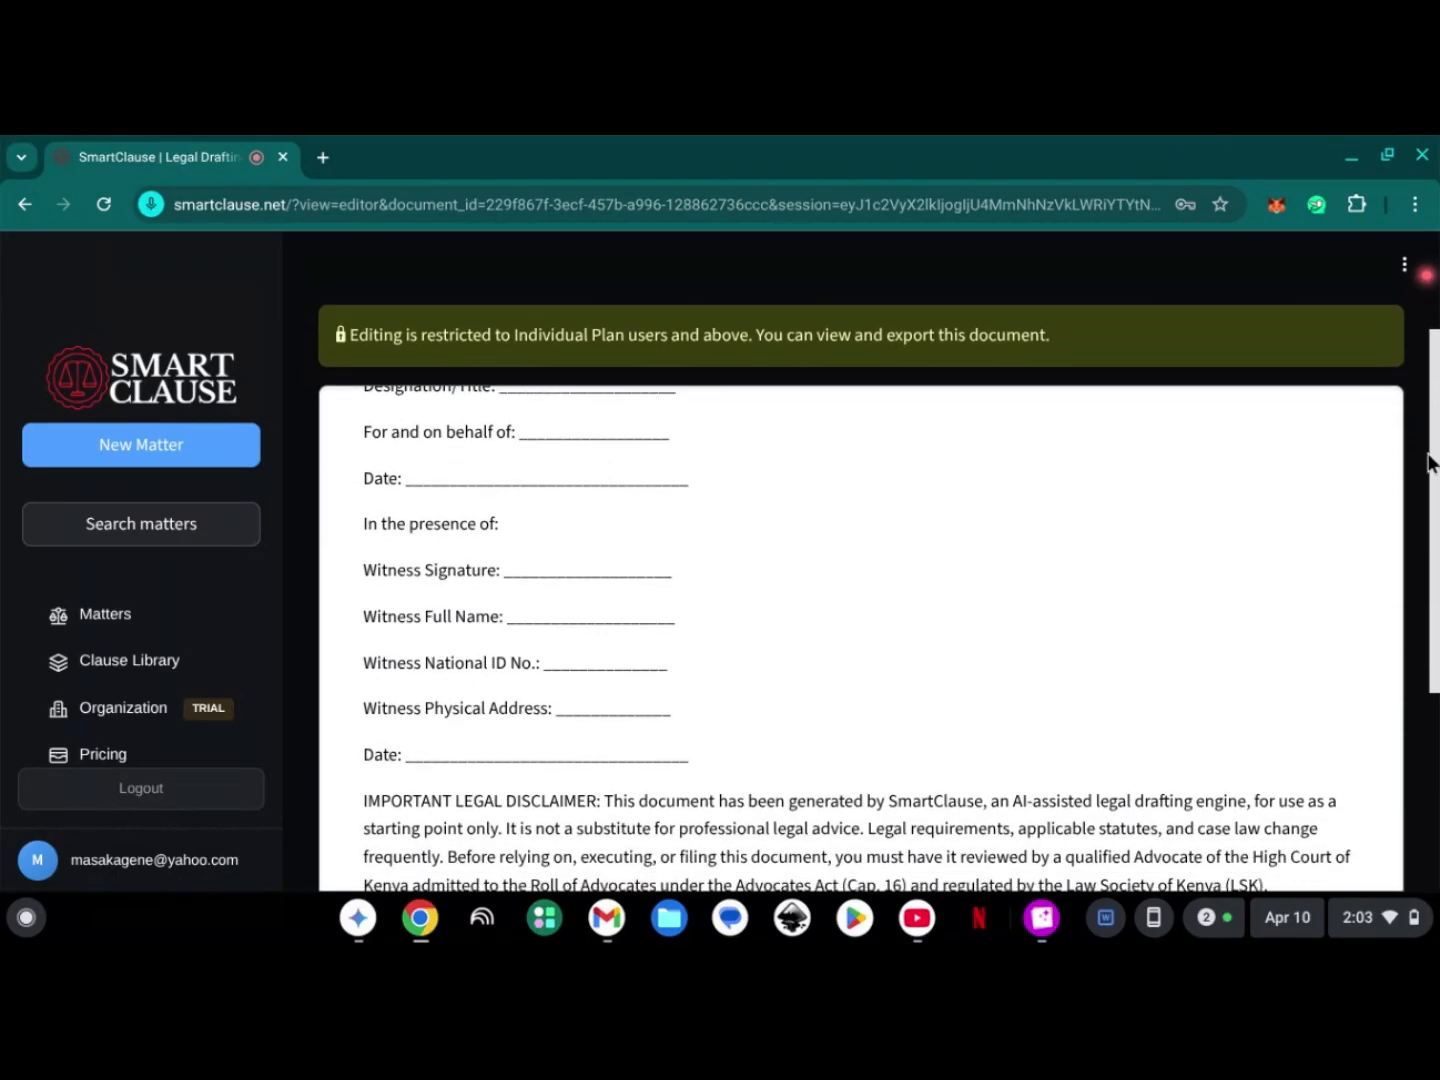
{"action": "scroll", "coordinate": [1425, 478], "scroll_direction": "down", "scroll_amount": 1}
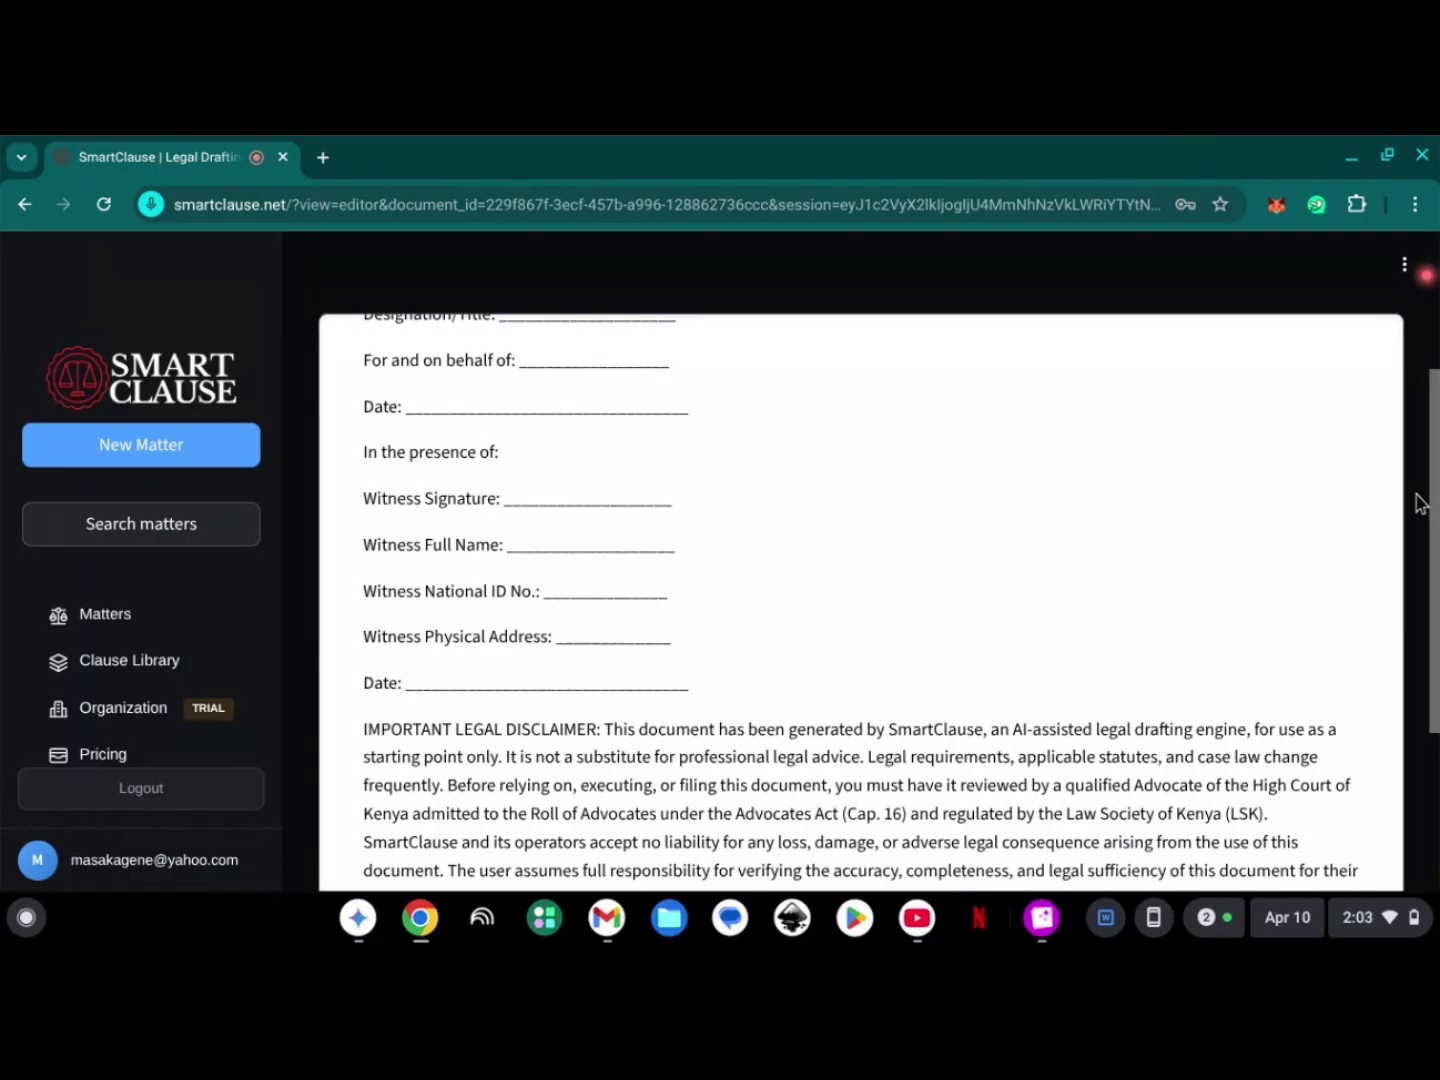